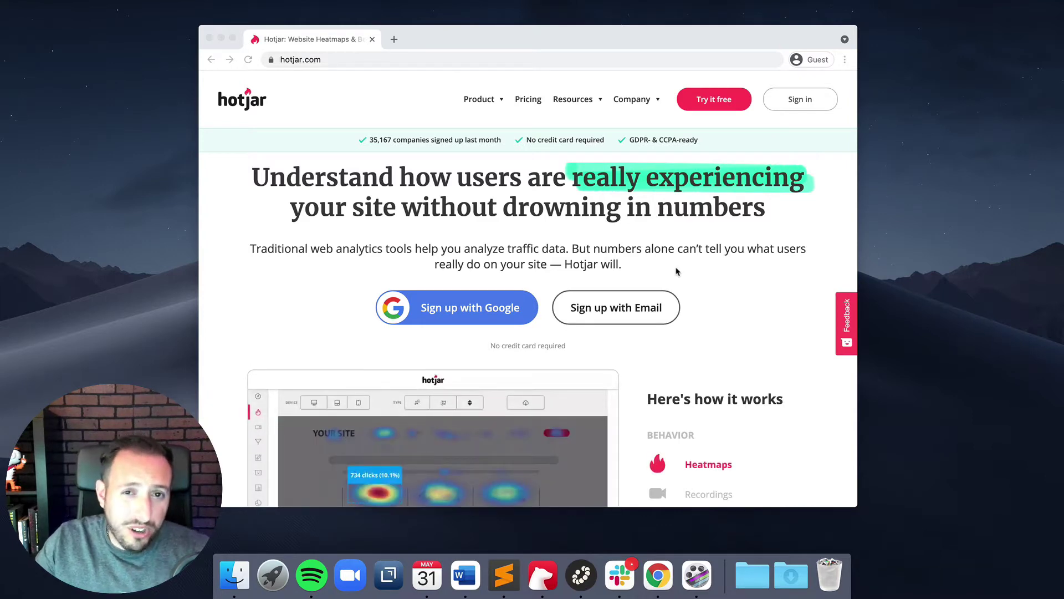
Preview the Heatmaps, Recordings and Incoming Feedback examples in the "Here's how it works" section.
{"action": "scroll", "coordinate": [677, 271], "scroll_direction": "down", "scroll_amount": 5}
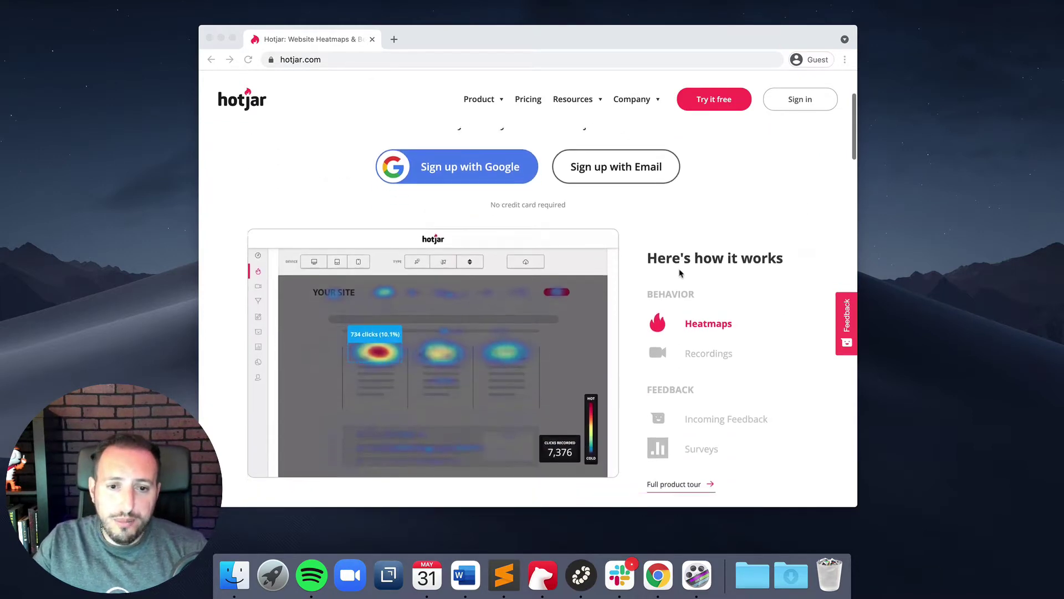
{"action": "scroll", "coordinate": [677, 231], "scroll_direction": "down", "scroll_amount": 2}
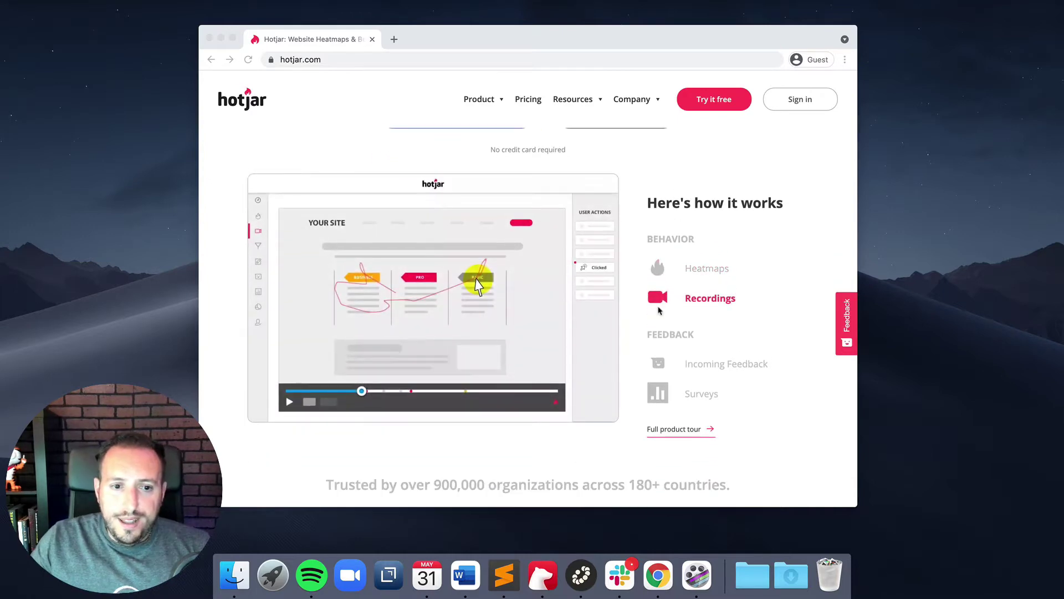
{"action": "left_click", "coordinate": [709, 268]}
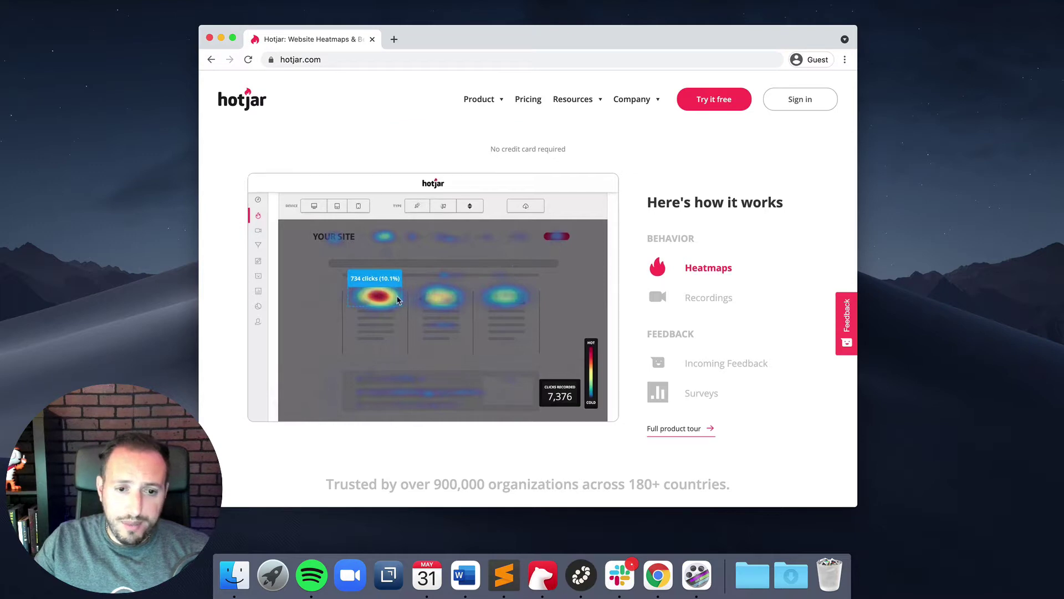
{"action": "scroll", "coordinate": [421, 282], "scroll_direction": "down", "scroll_amount": 1}
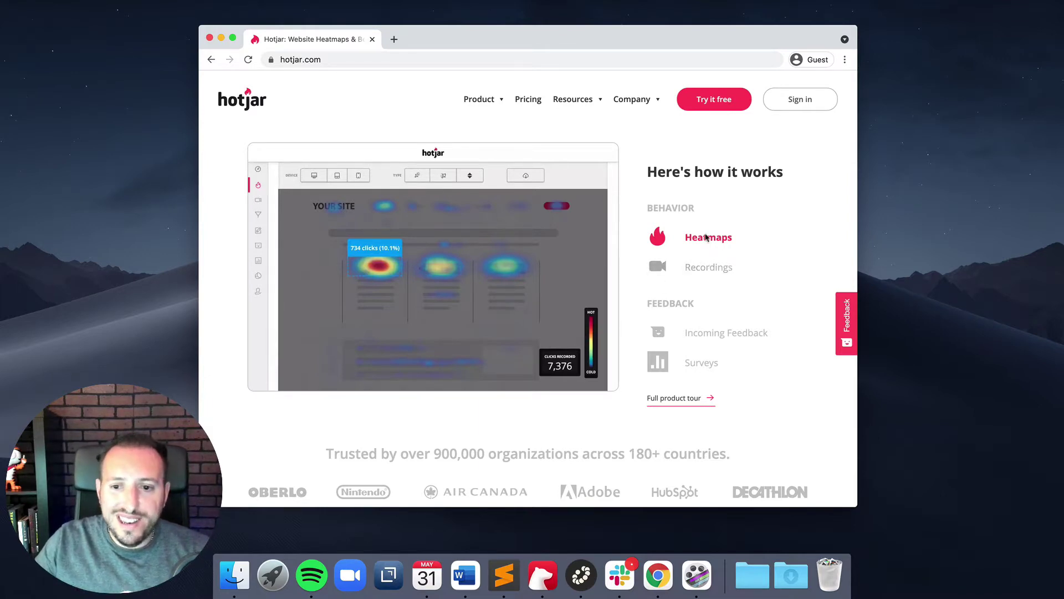
{"action": "left_click", "coordinate": [723, 267]}
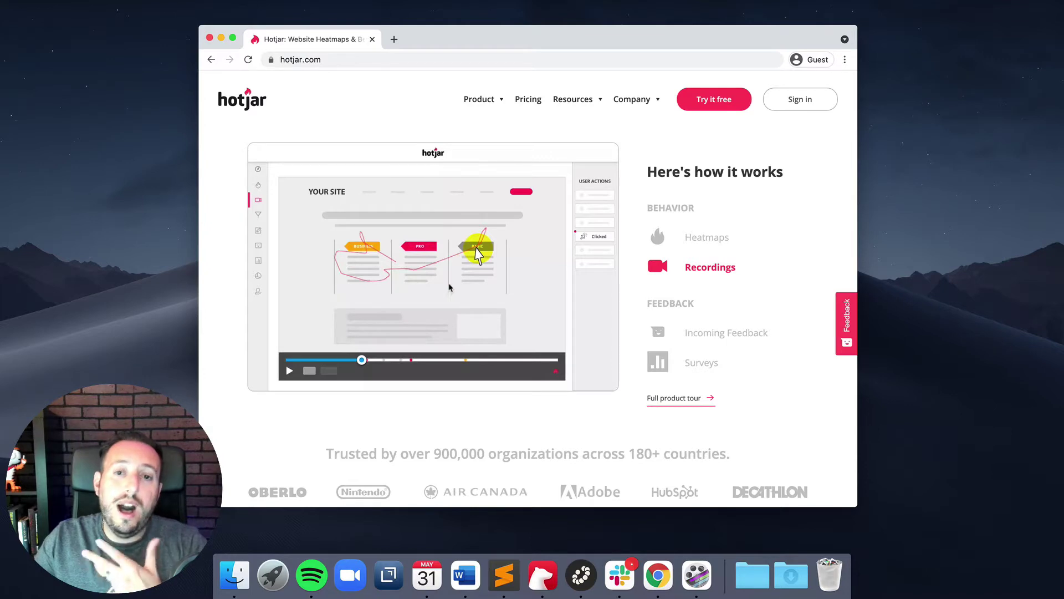
{"action": "scroll", "coordinate": [717, 284], "scroll_direction": "down", "scroll_amount": 1}
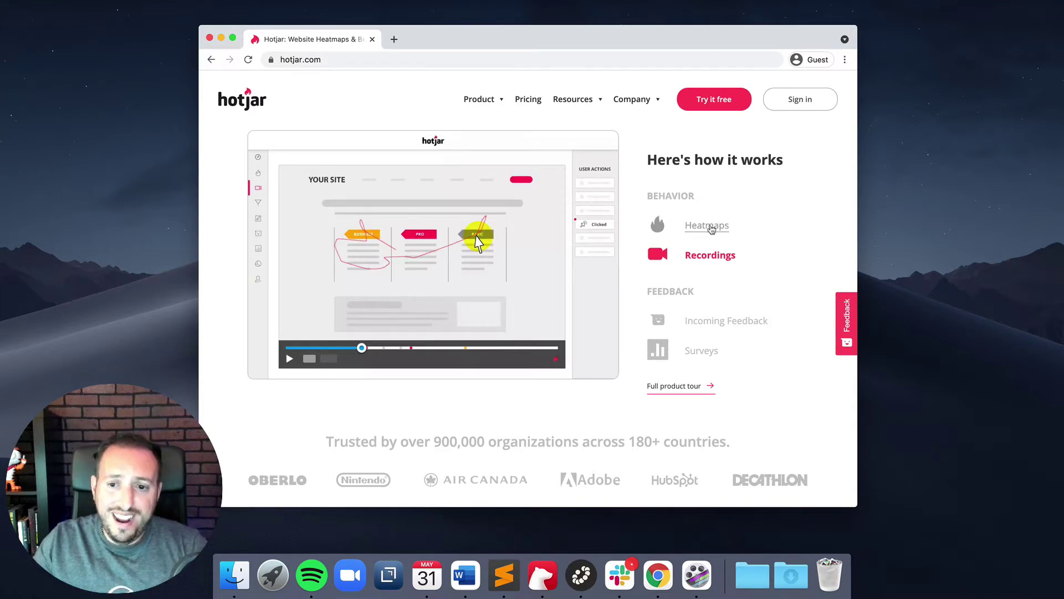
{"action": "left_click", "coordinate": [706, 321]}
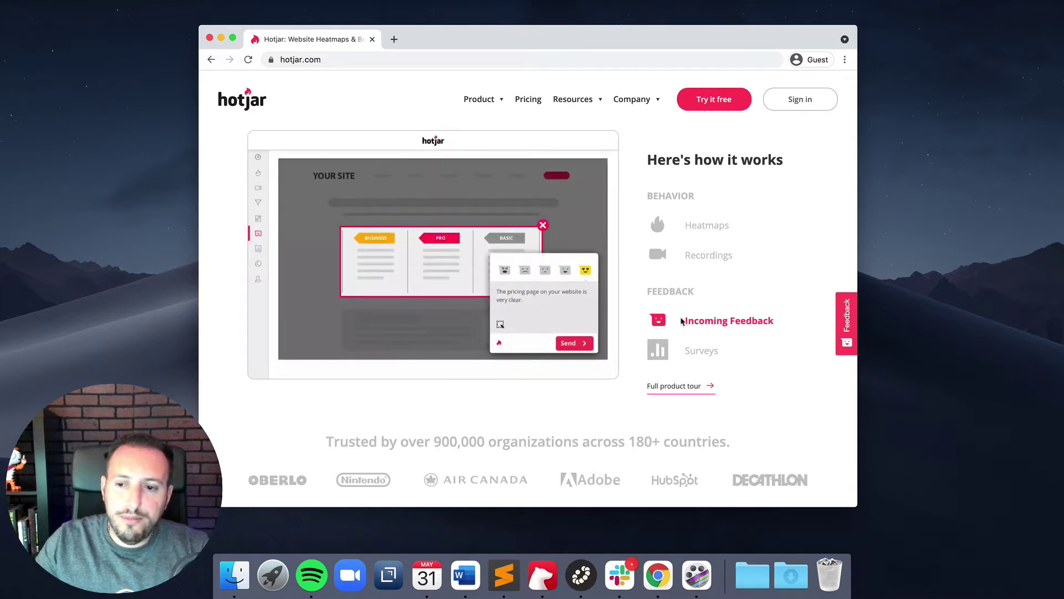
Send site feedback with the Love rating and the comment "It's great!", skipping the follow-up email request.
{"action": "left_click", "coordinate": [851, 324]}
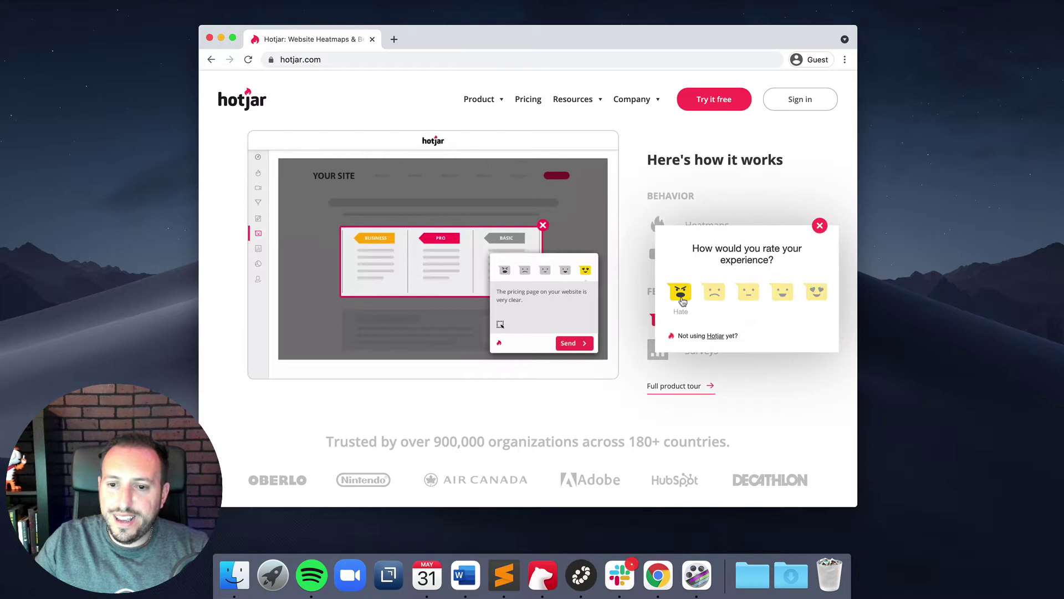
{"action": "left_click", "coordinate": [820, 292]}
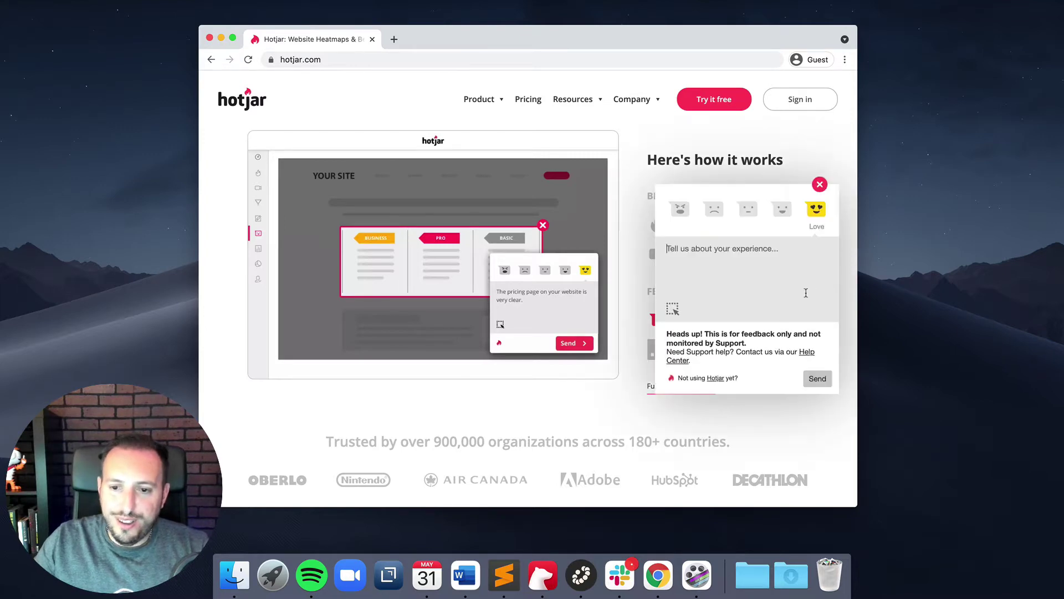
{"action": "type", "text": "It's great!"}
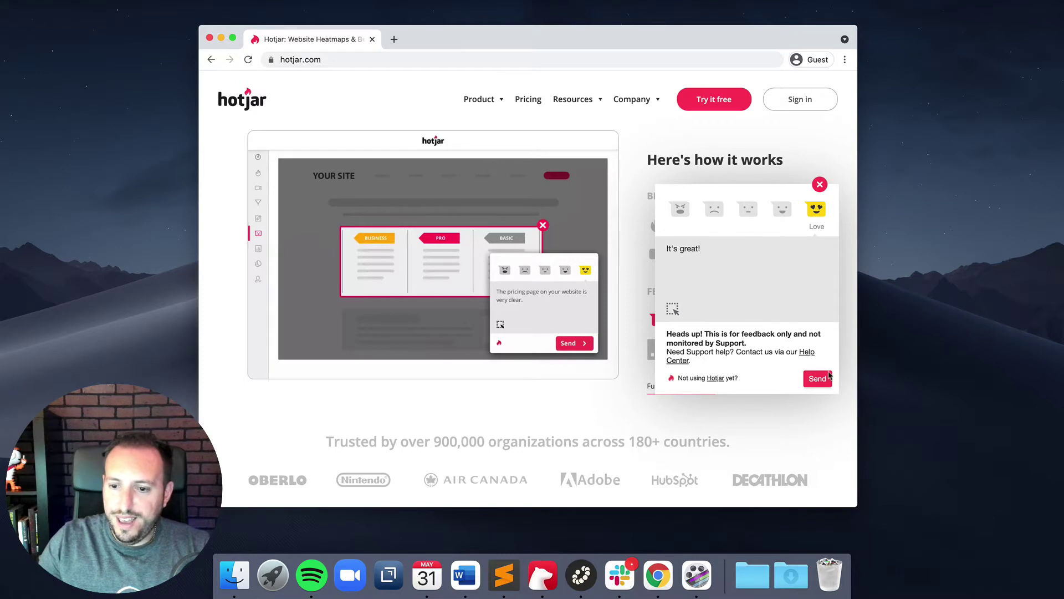
{"action": "left_click", "coordinate": [816, 379]}
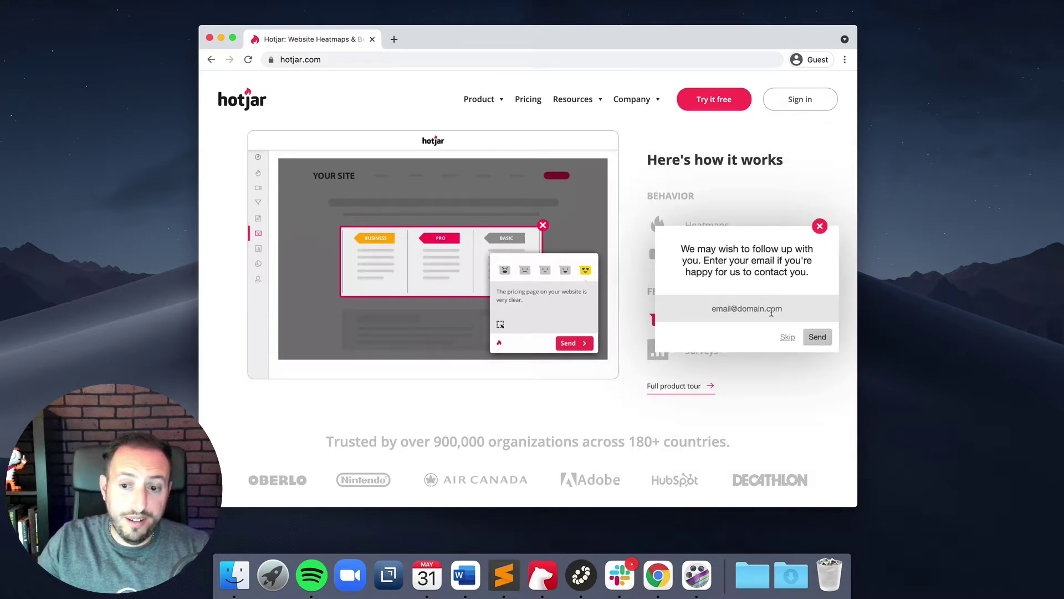
{"action": "left_click", "coordinate": [786, 337]}
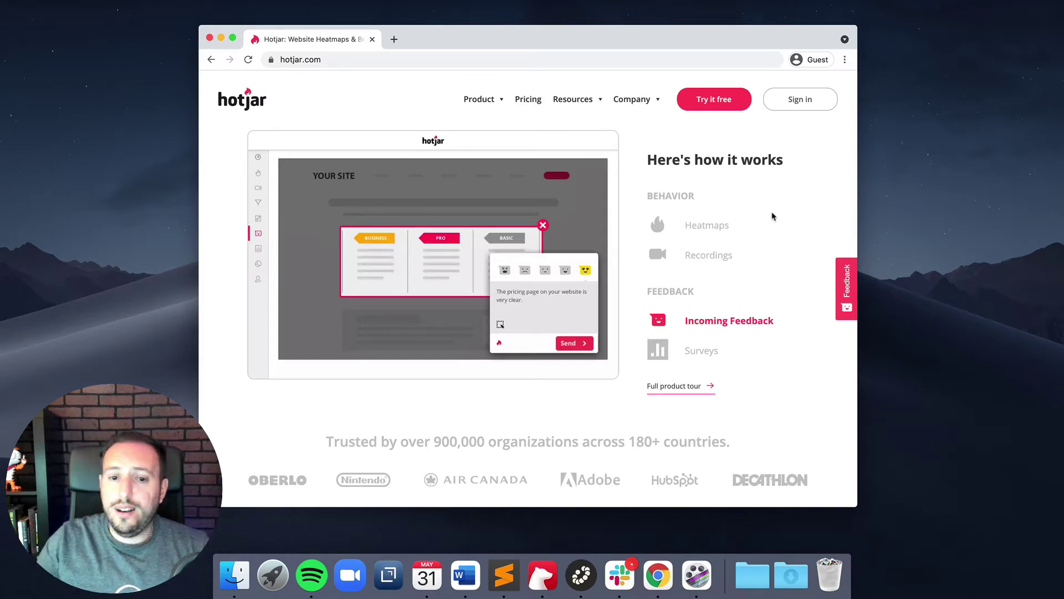
Preview the Surveys example in the "Here's how it works" section.
{"action": "left_click", "coordinate": [694, 351]}
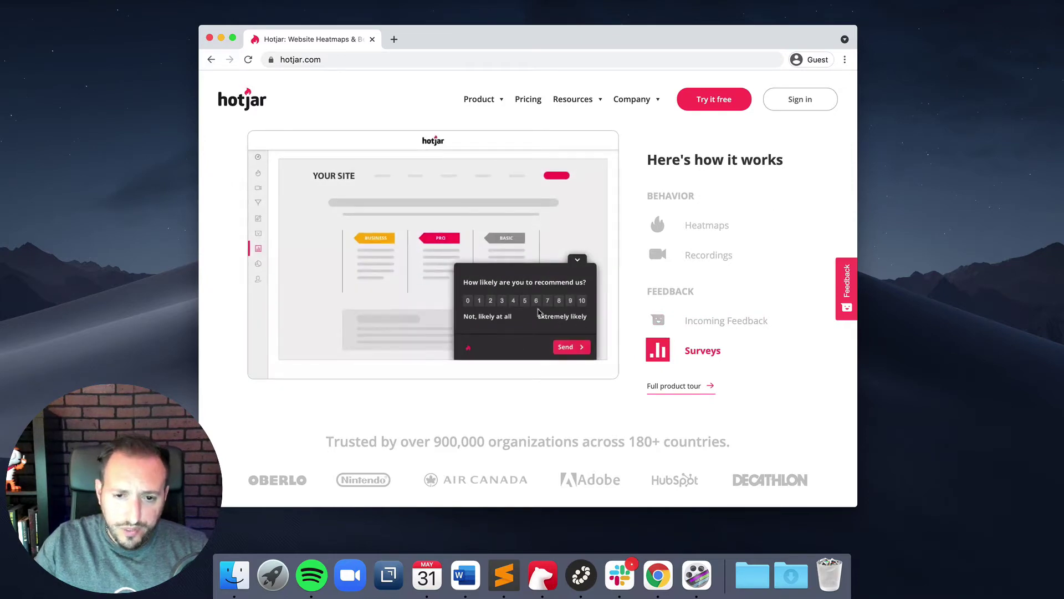
{"action": "scroll", "coordinate": [531, 309], "scroll_direction": "down", "scroll_amount": 3}
{"action": "scroll", "coordinate": [516, 294], "scroll_direction": "up", "scroll_amount": 5}
{"action": "scroll", "coordinate": [555, 332], "scroll_direction": "down", "scroll_amount": 1}
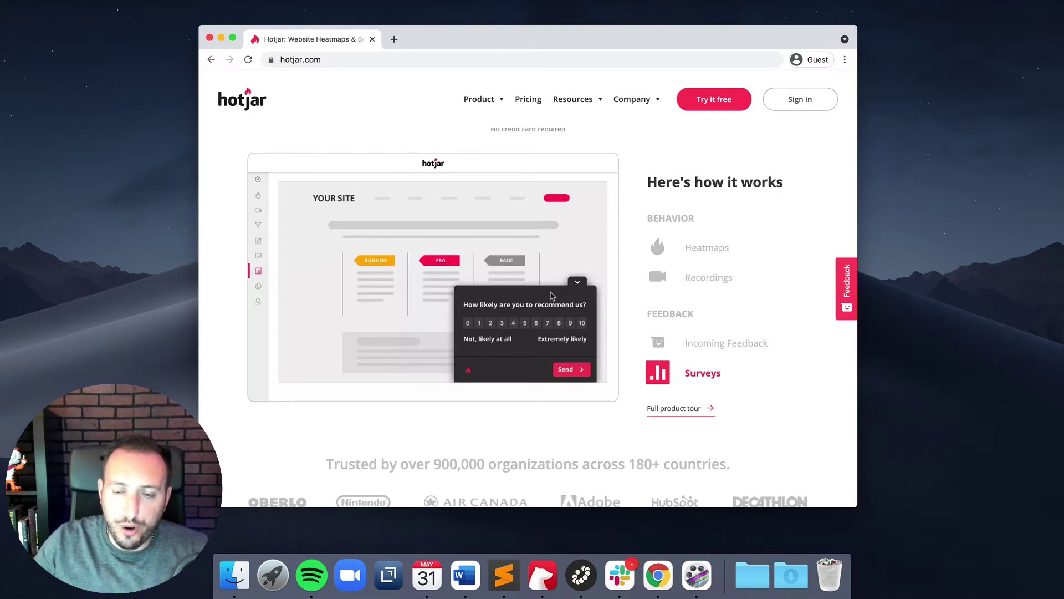
Examine the homepage's customer logos, GDPR and CCPA privacy section, and the cards for marketers, product managers and UX designers.
{"action": "scroll", "coordinate": [552, 296], "scroll_direction": "down", "scroll_amount": 3}
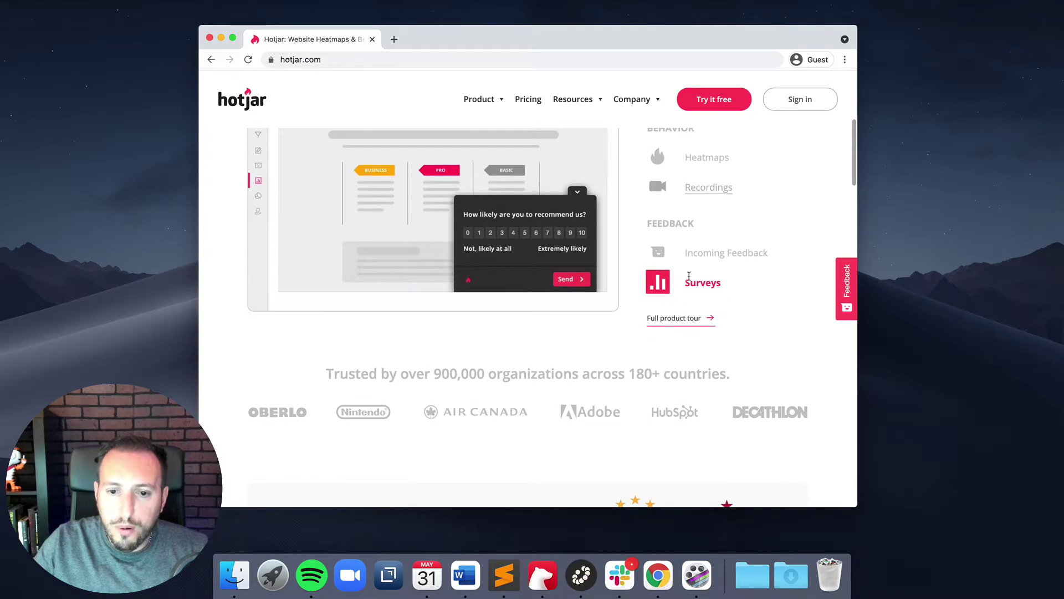
{"action": "scroll", "coordinate": [402, 355], "scroll_direction": "down", "scroll_amount": 1}
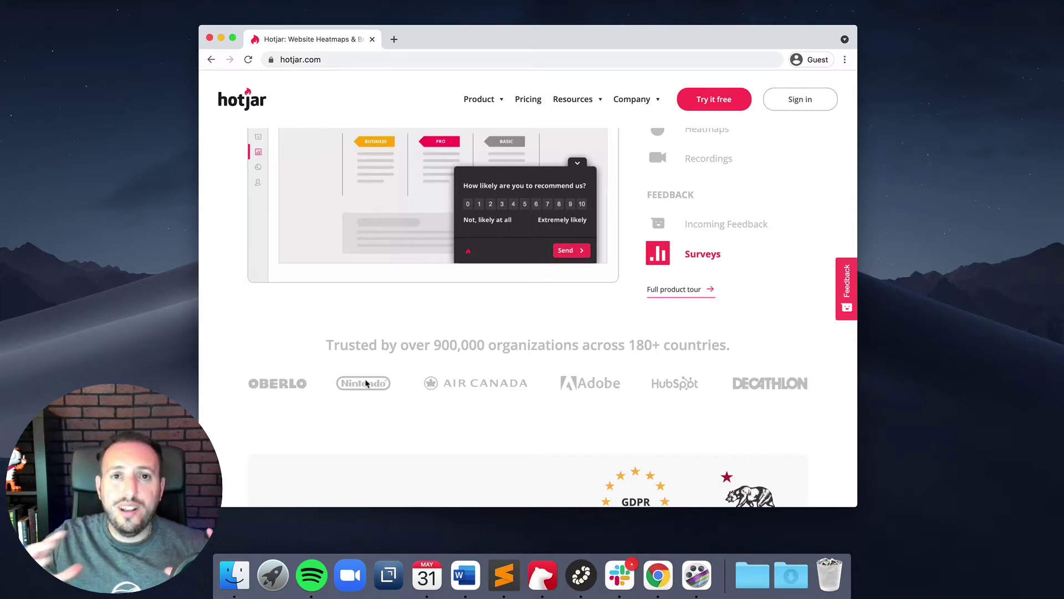
{"action": "scroll", "coordinate": [366, 382], "scroll_direction": "down", "scroll_amount": 5}
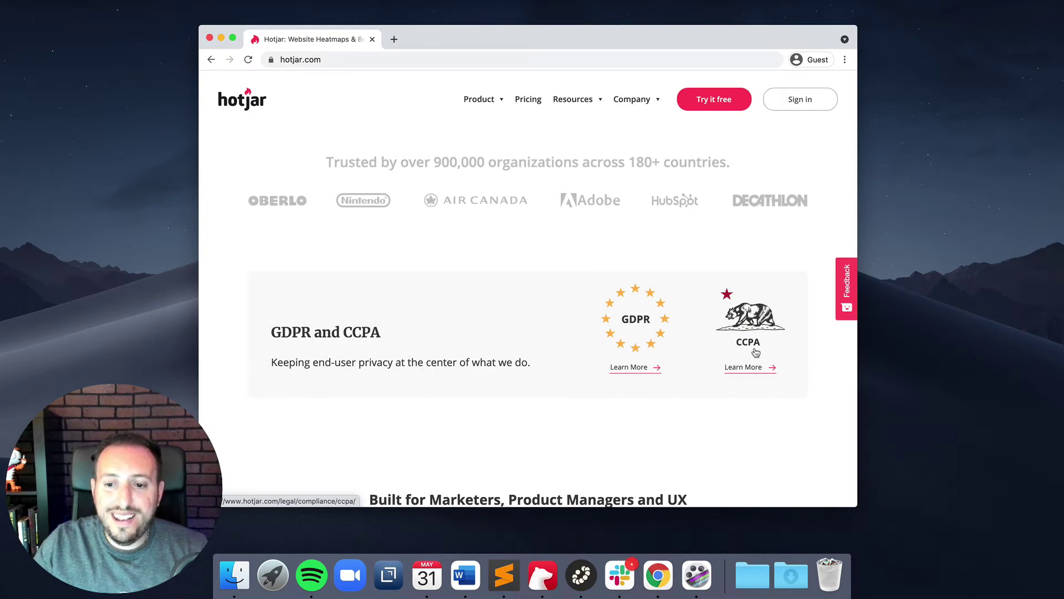
{"action": "scroll", "coordinate": [632, 342], "scroll_direction": "down", "scroll_amount": 3}
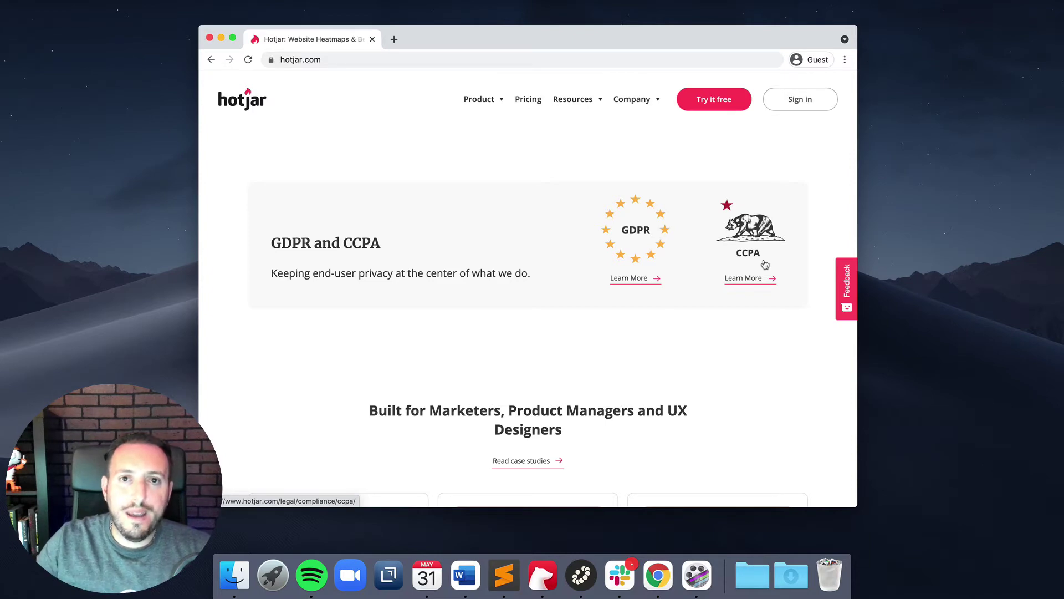
{"action": "scroll", "coordinate": [565, 273], "scroll_direction": "down", "scroll_amount": 10}
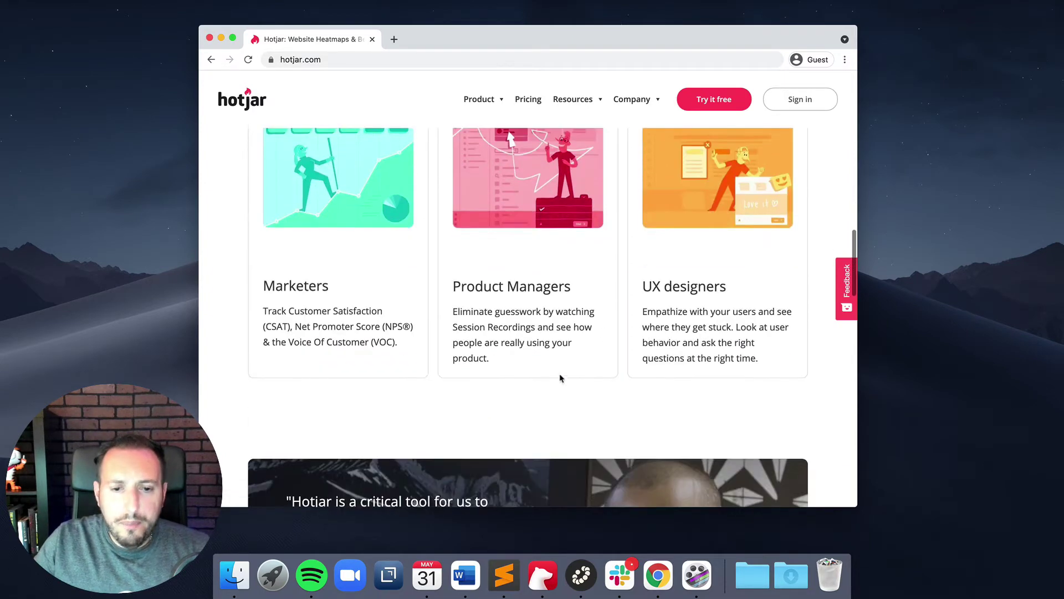
{"action": "scroll", "coordinate": [555, 332], "scroll_direction": "down", "scroll_amount": 3}
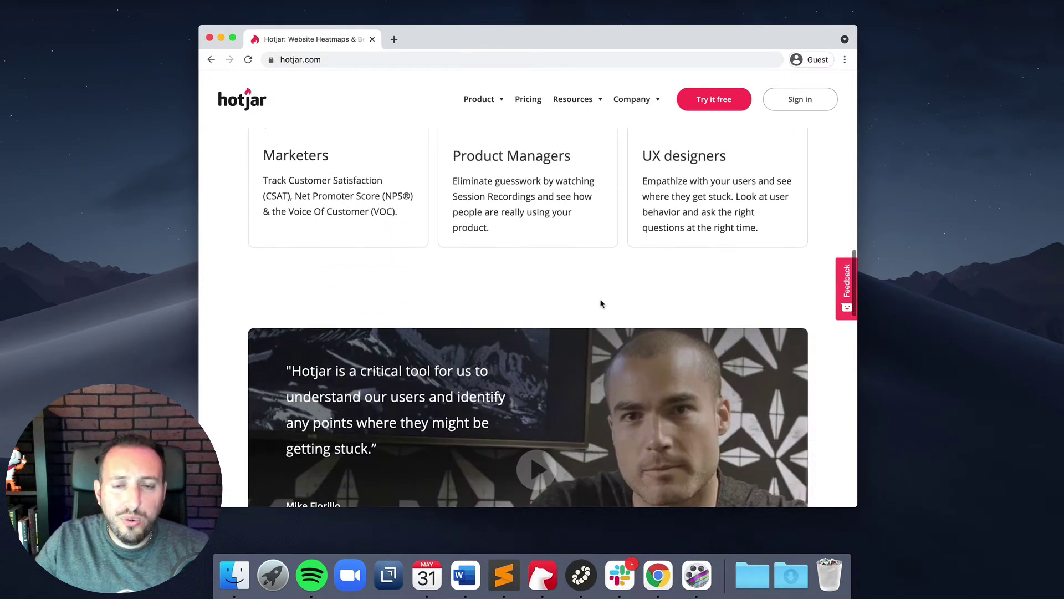
{"action": "scroll", "coordinate": [600, 302], "scroll_direction": "up", "scroll_amount": 4}
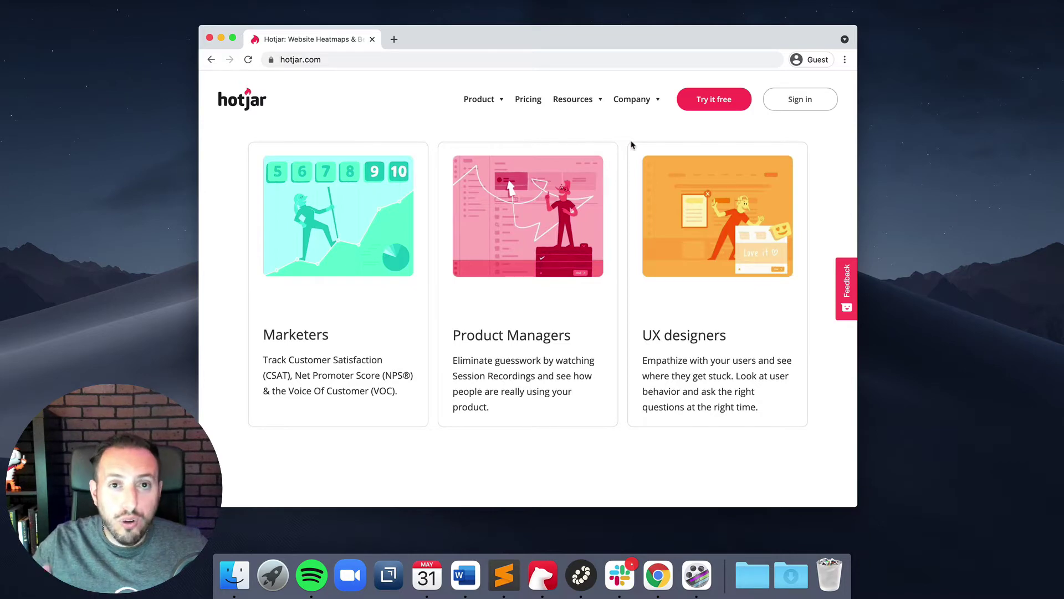
Open the Hotjar pricing page and display the Personal plans.
{"action": "scroll", "coordinate": [630, 145], "scroll_direction": "up", "scroll_amount": 10}
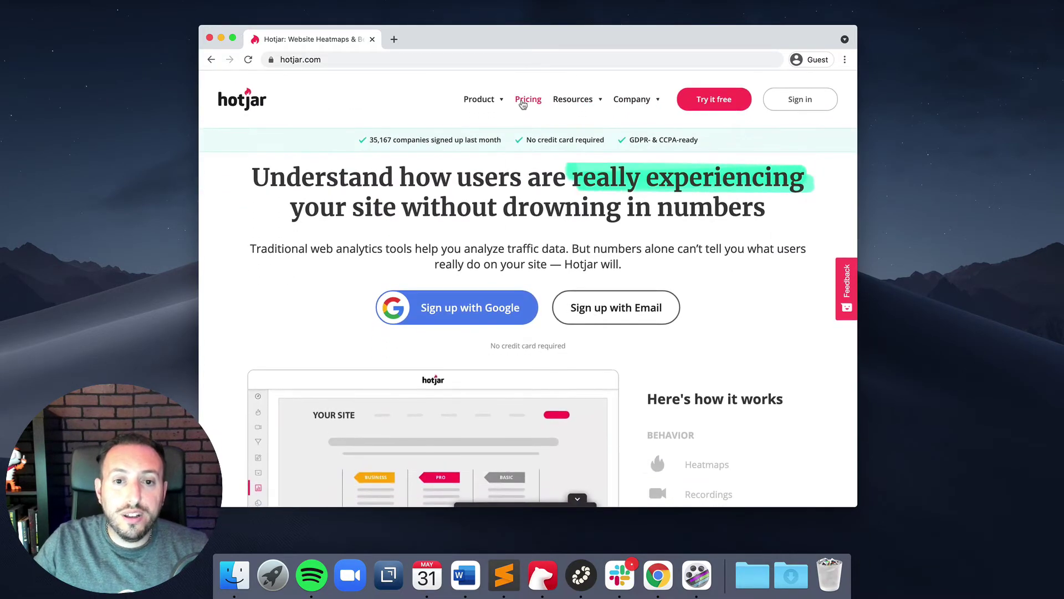
{"action": "mouse_move", "coordinate": [475, 104]}
{"action": "mouse_move", "coordinate": [577, 100]}
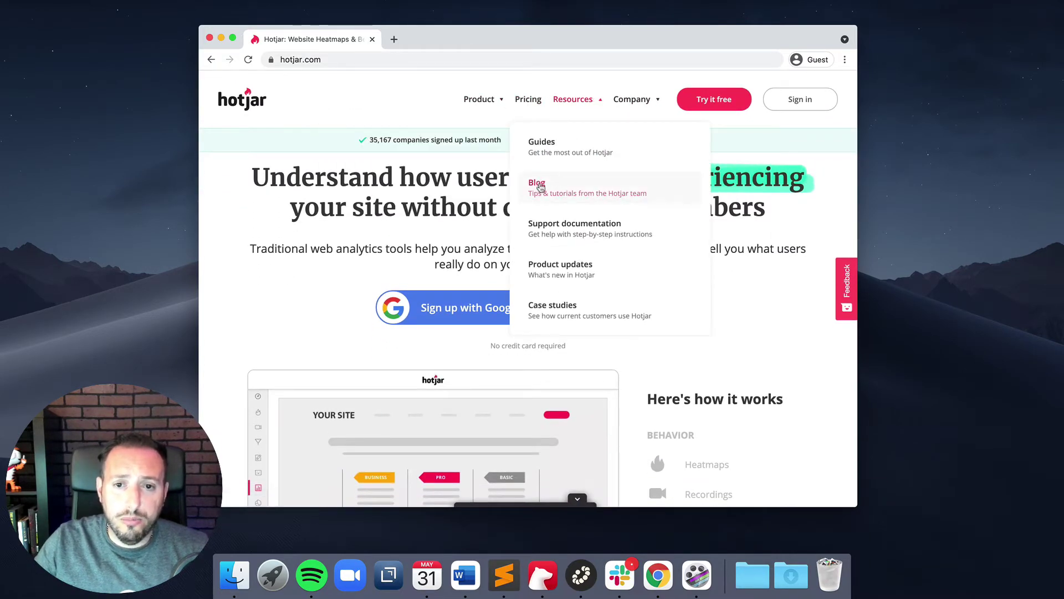
{"action": "left_click", "coordinate": [526, 101]}
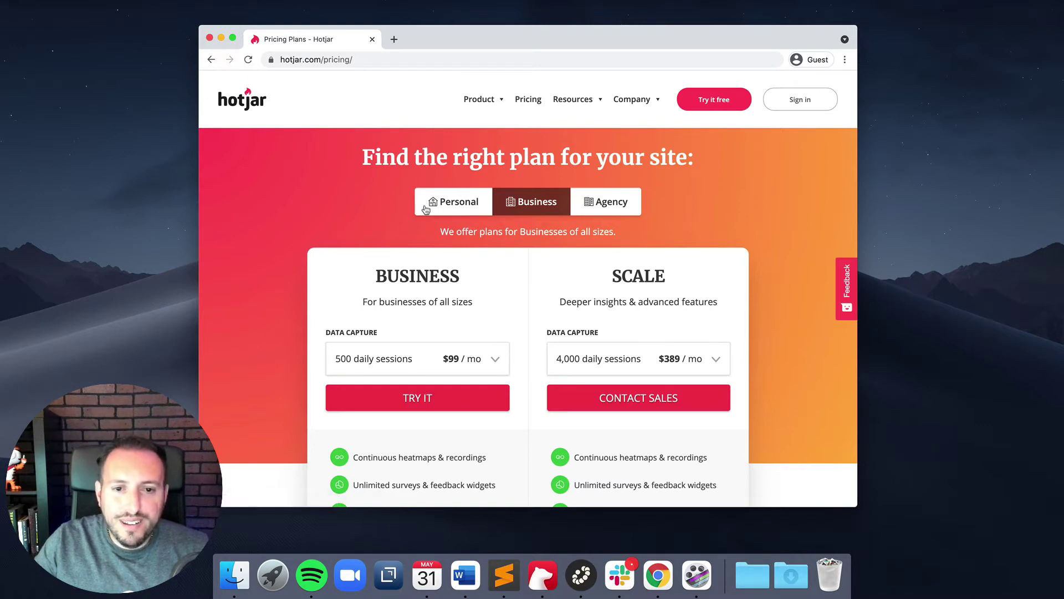
{"action": "left_click", "coordinate": [531, 202]}
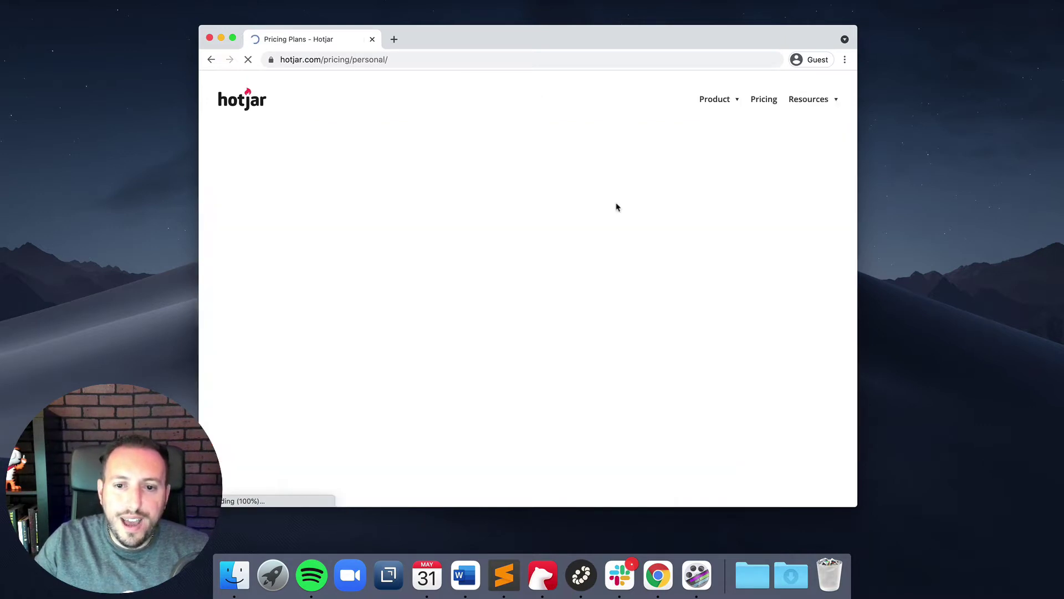
{"action": "left_click", "coordinate": [477, 203]}
Compare the prices and included features of the Basic and Plus personal plans.
{"action": "scroll", "coordinate": [502, 337], "scroll_direction": "down", "scroll_amount": 2}
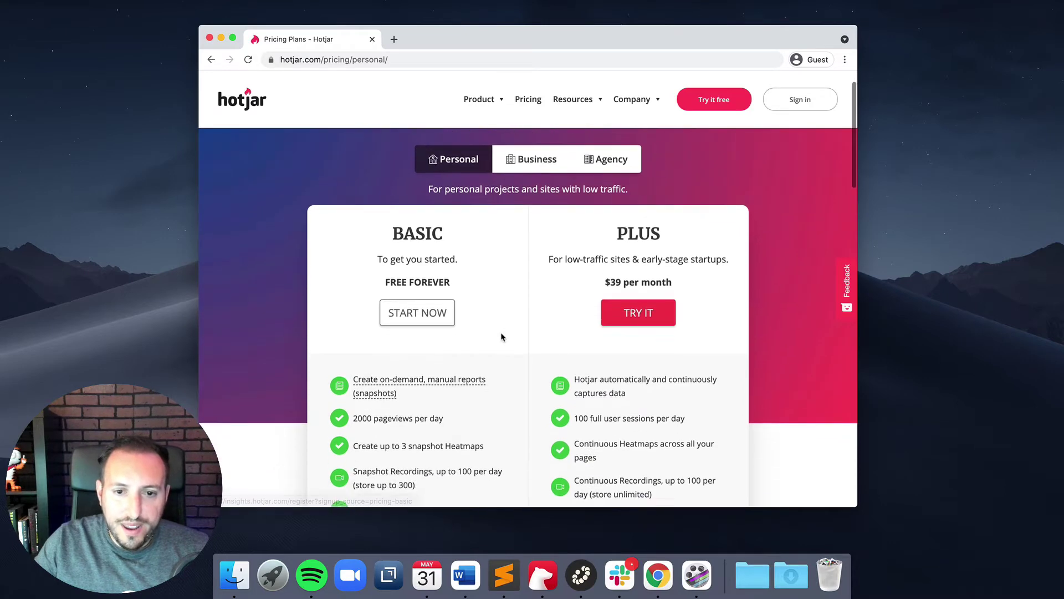
{"action": "scroll", "coordinate": [441, 266], "scroll_direction": "up", "scroll_amount": 2}
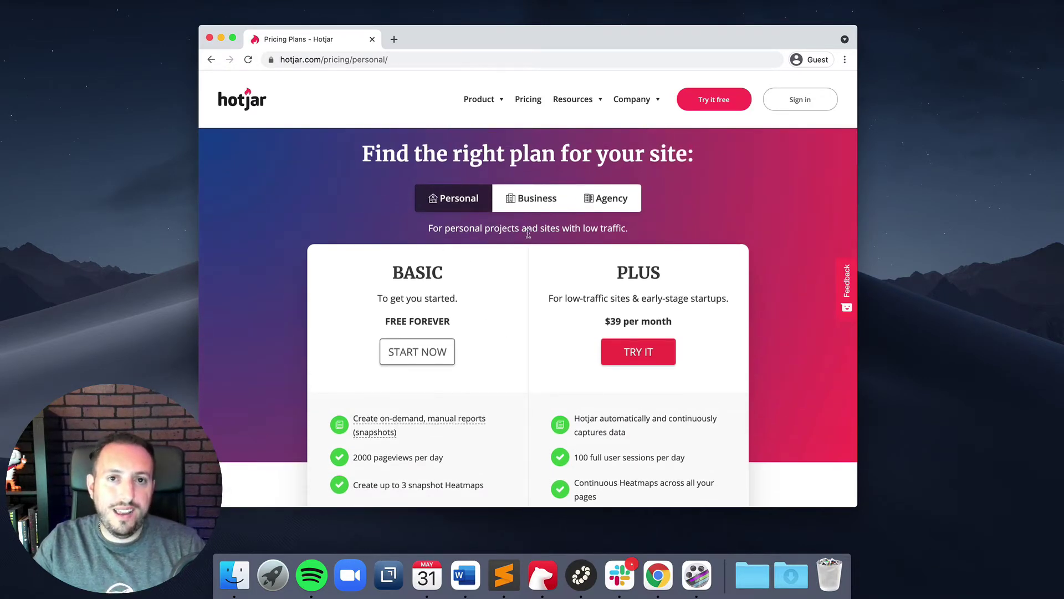
{"action": "scroll", "coordinate": [528, 233], "scroll_direction": "down", "scroll_amount": 1}
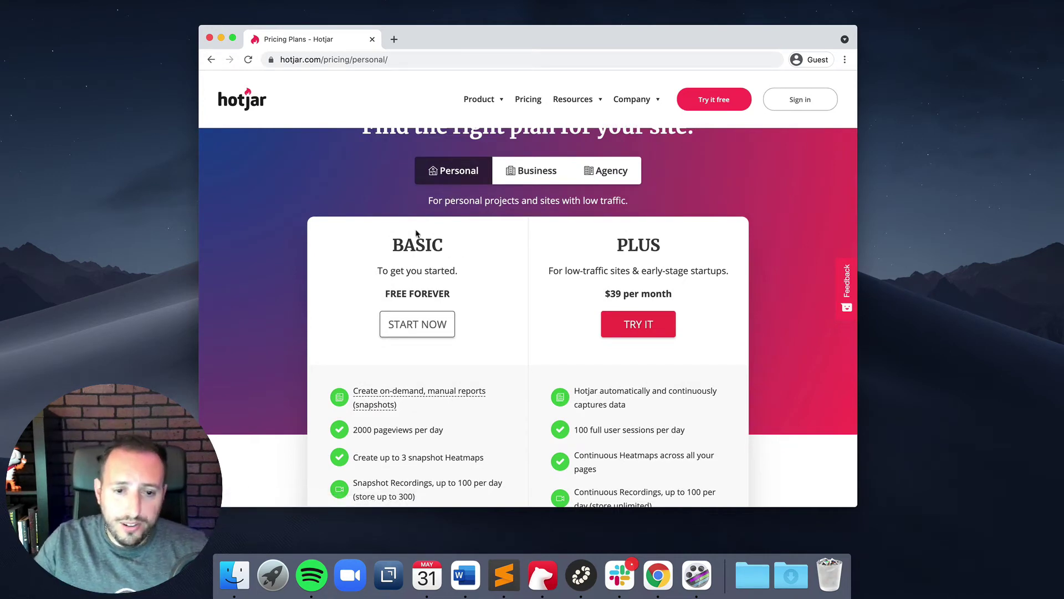
{"action": "scroll", "coordinate": [426, 280], "scroll_direction": "down", "scroll_amount": 3}
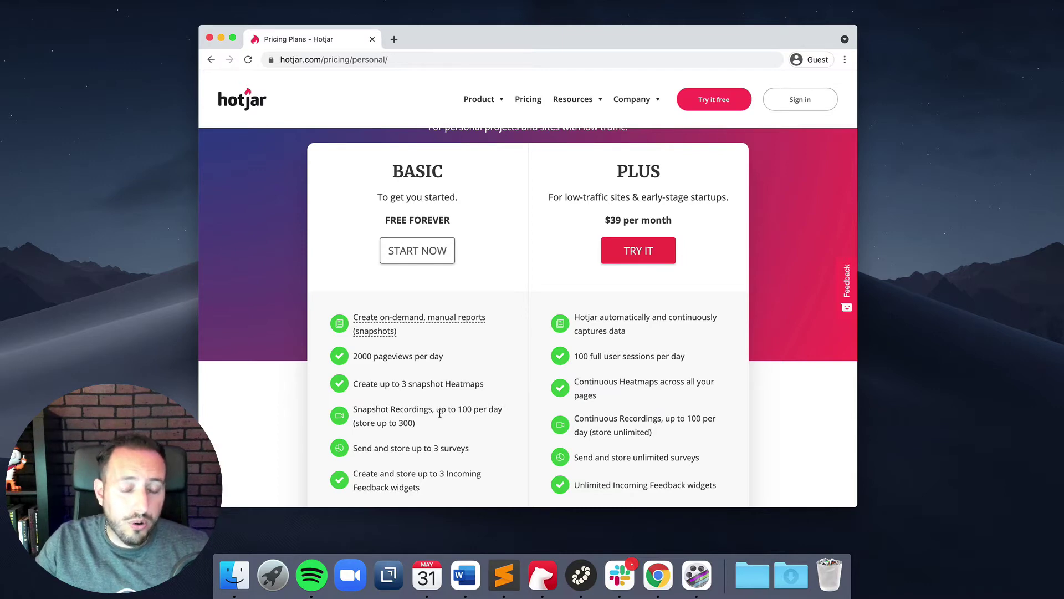
{"action": "scroll", "coordinate": [438, 412], "scroll_direction": "down", "scroll_amount": 1}
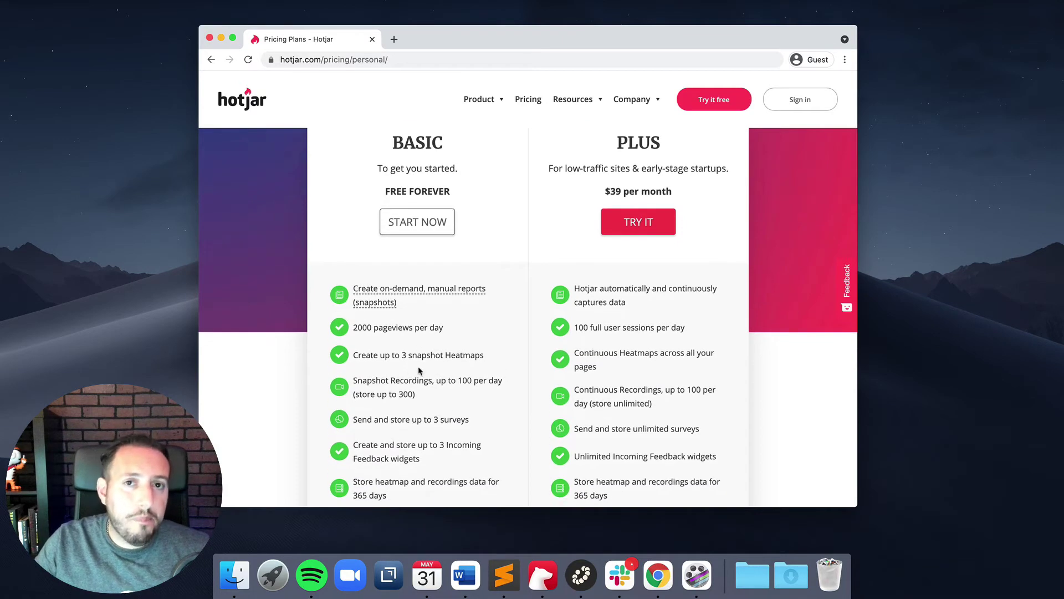
{"action": "scroll", "coordinate": [428, 376], "scroll_direction": "down", "scroll_amount": 2}
{"action": "scroll", "coordinate": [429, 377], "scroll_direction": "down", "scroll_amount": 2}
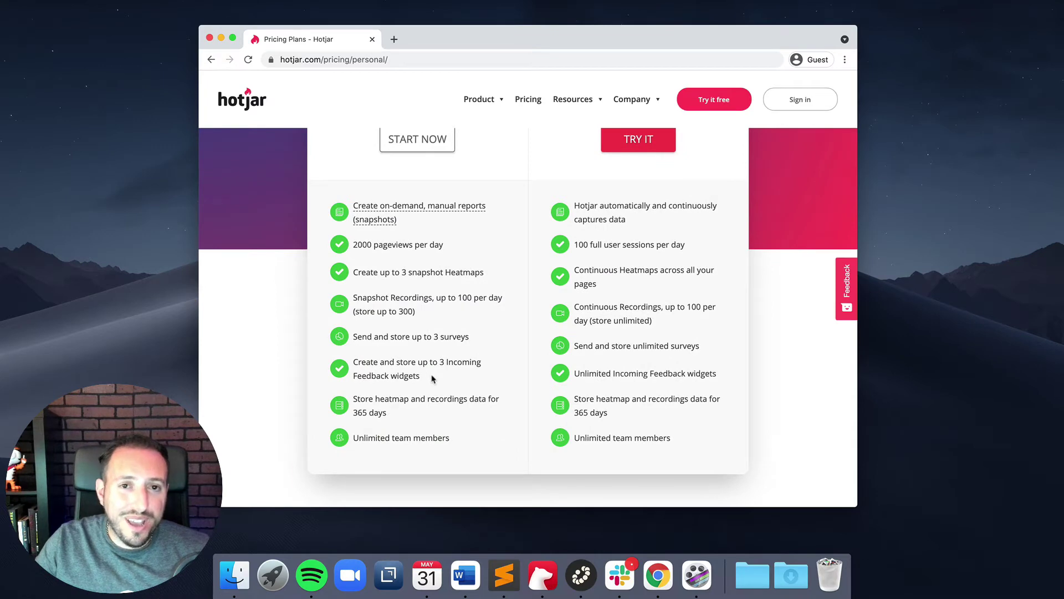
{"action": "scroll", "coordinate": [433, 378], "scroll_direction": "up", "scroll_amount": 5}
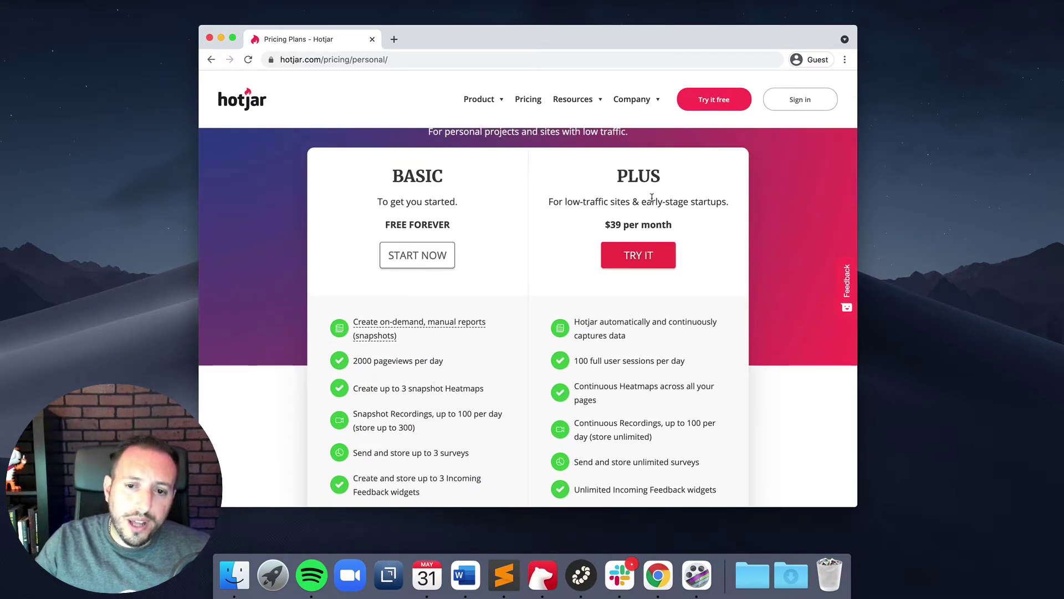
{"action": "scroll", "coordinate": [657, 296], "scroll_direction": "down", "scroll_amount": 2}
{"action": "scroll", "coordinate": [668, 303], "scroll_direction": "up", "scroll_amount": 3}
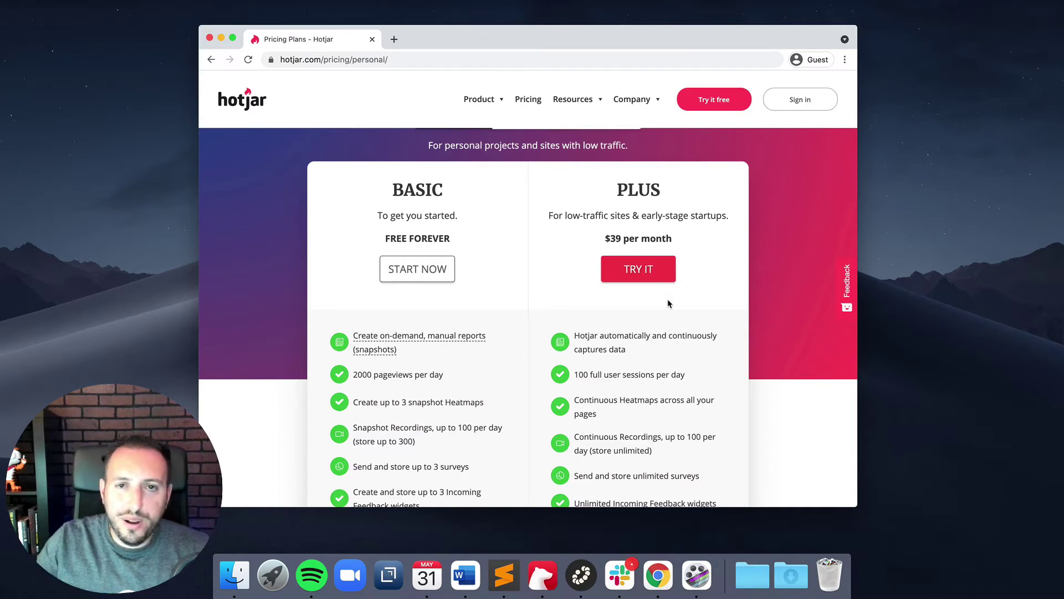
{"action": "scroll", "coordinate": [681, 277], "scroll_direction": "down", "scroll_amount": 2}
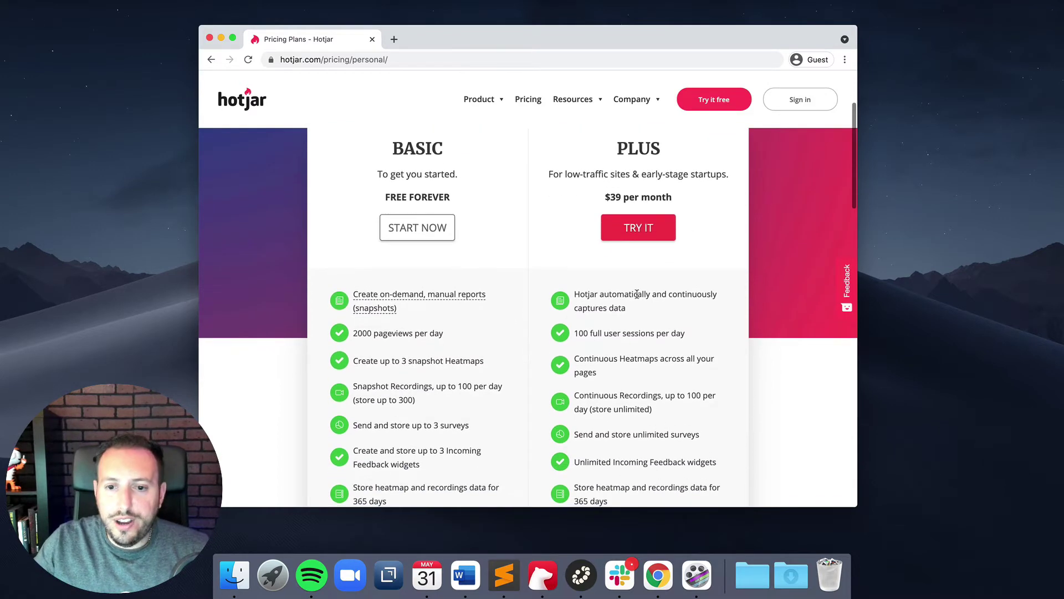
{"action": "scroll", "coordinate": [632, 311], "scroll_direction": "down", "scroll_amount": 1}
{"action": "scroll", "coordinate": [638, 361], "scroll_direction": "up", "scroll_amount": 1}
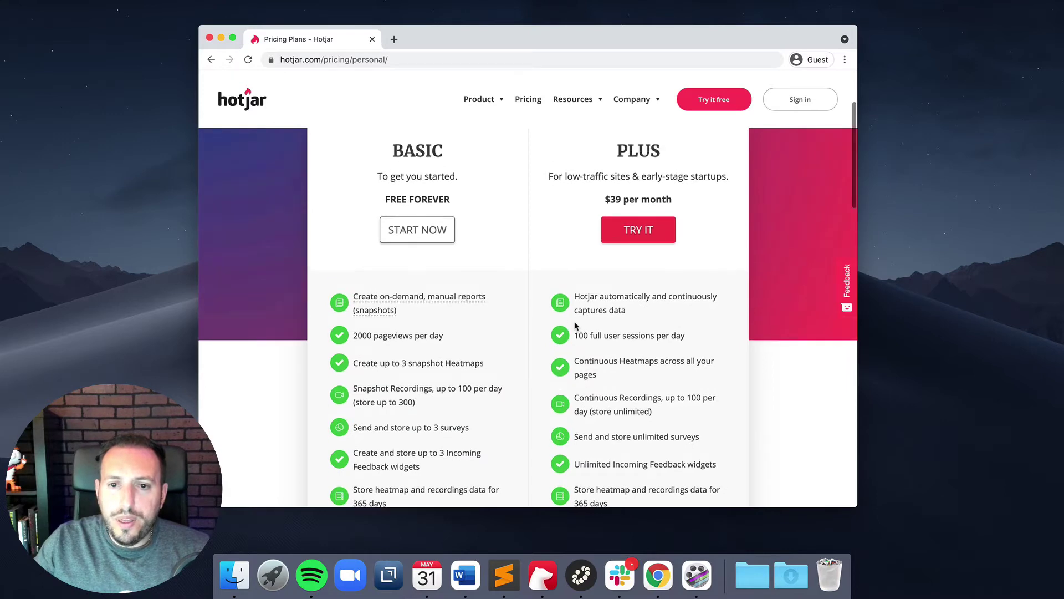
Review the remaining features of the Basic and Plus plans and display the Business pricing plans.
{"action": "scroll", "coordinate": [588, 293], "scroll_direction": "up", "scroll_amount": 1}
{"action": "scroll", "coordinate": [689, 355], "scroll_direction": "down", "scroll_amount": 3}
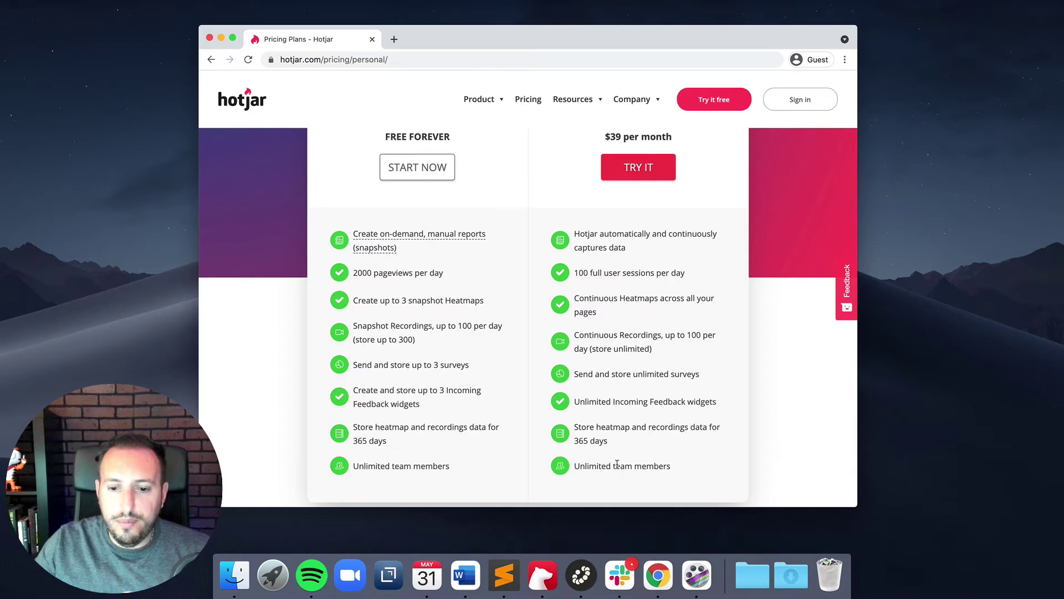
{"action": "scroll", "coordinate": [565, 299], "scroll_direction": "up", "scroll_amount": 1}
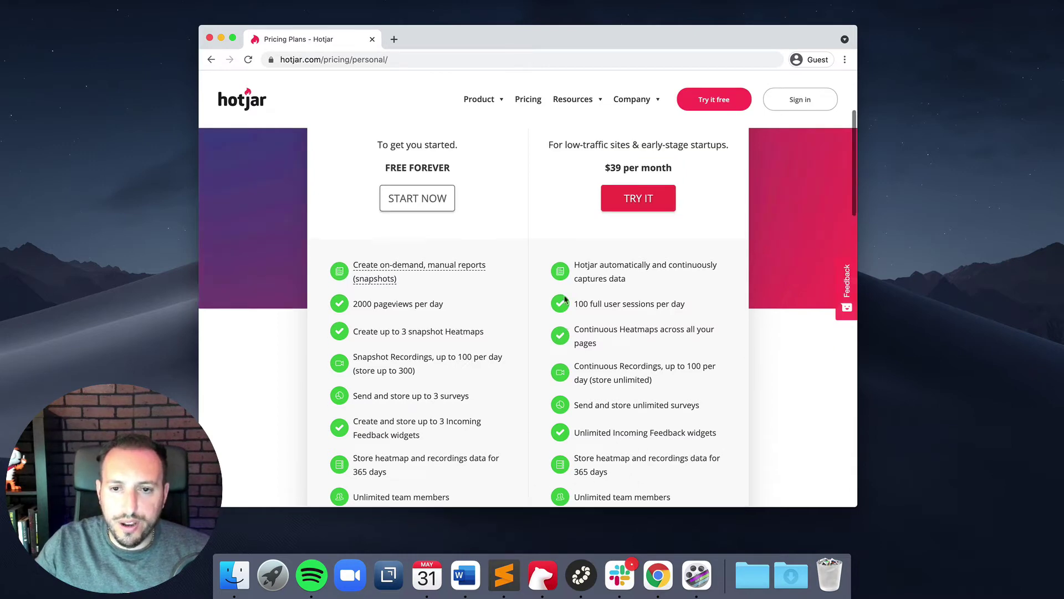
{"action": "scroll", "coordinate": [565, 300], "scroll_direction": "up", "scroll_amount": 4}
{"action": "left_click", "coordinate": [528, 199]}
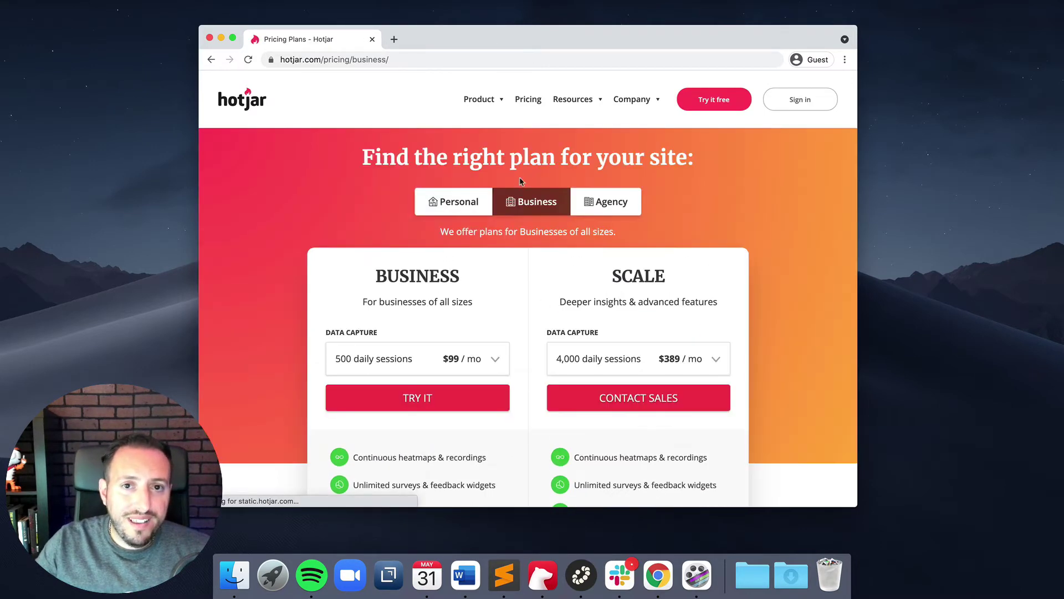
{"action": "scroll", "coordinate": [477, 313], "scroll_direction": "down", "scroll_amount": 1}
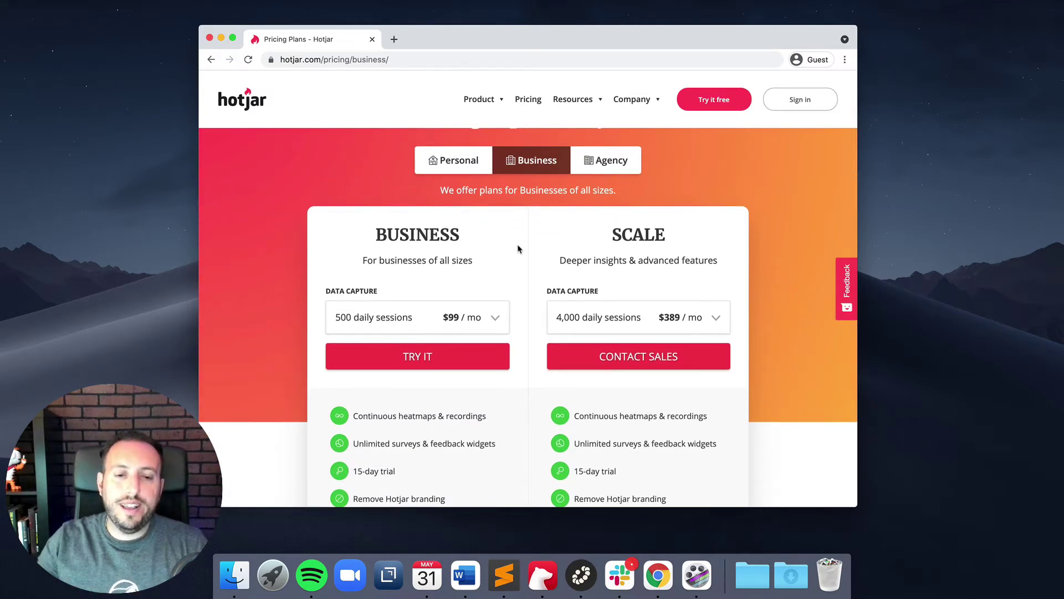
{"action": "scroll", "coordinate": [520, 253], "scroll_direction": "down", "scroll_amount": 1}
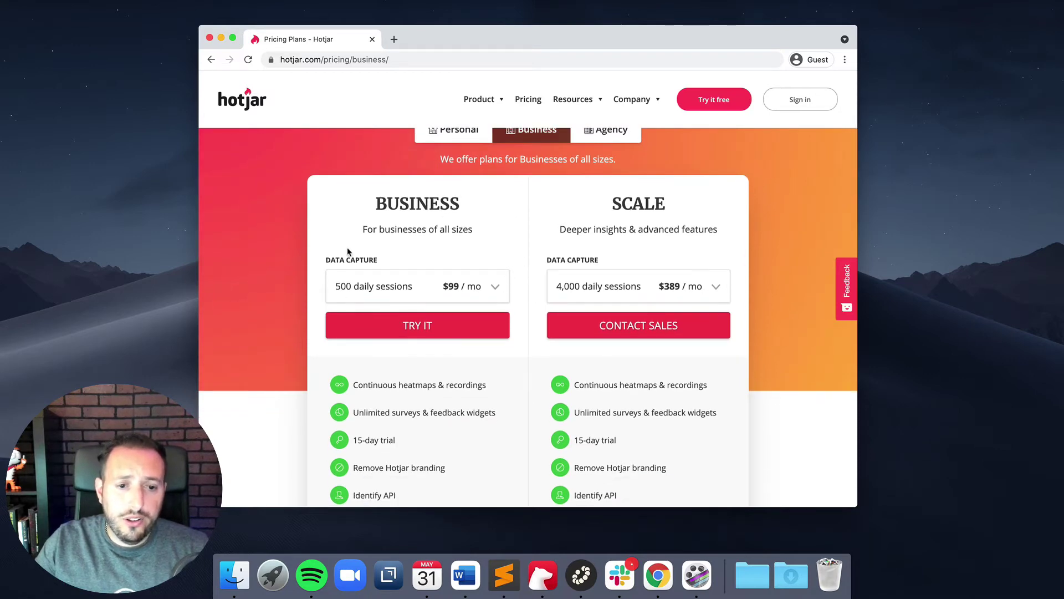
Compare the daily-session price tiers offered for the Business and Scale plans, leaving both selections unchanged.
{"action": "left_click", "coordinate": [406, 289]}
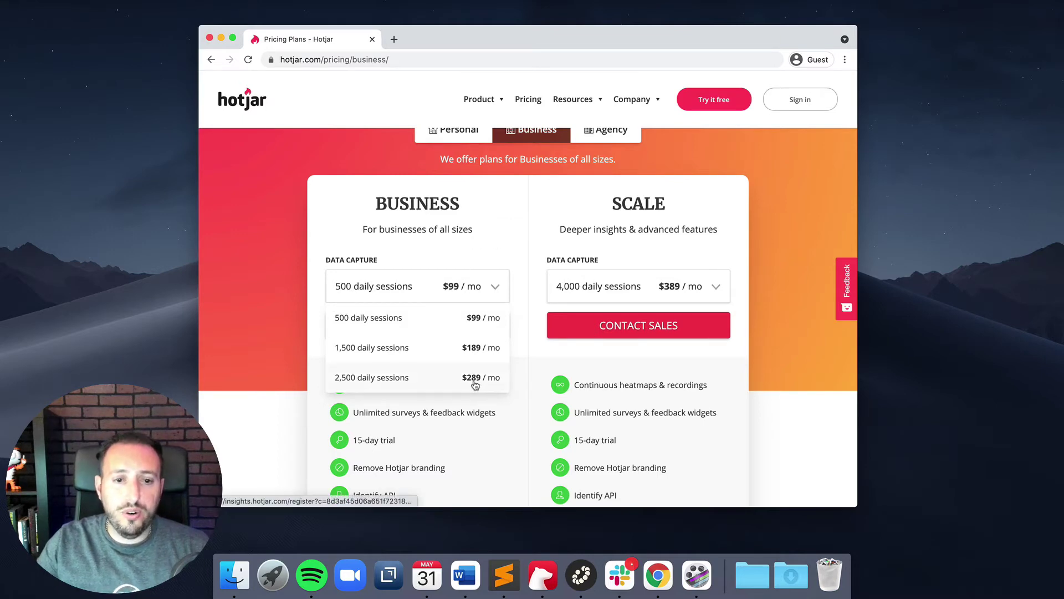
{"action": "left_click", "coordinate": [601, 286]}
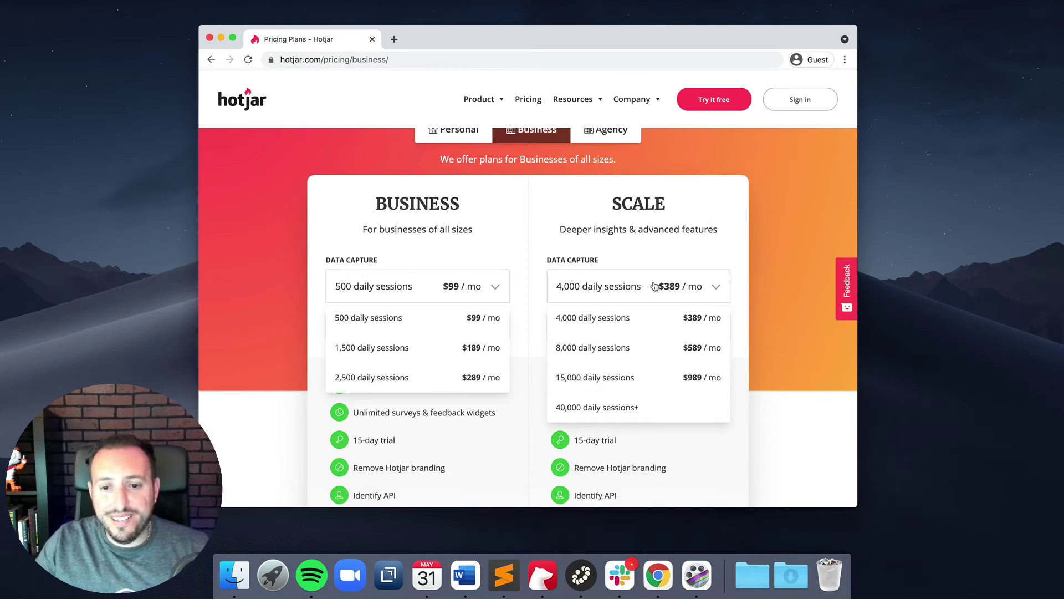
{"action": "left_click", "coordinate": [555, 288]}
{"action": "left_click", "coordinate": [495, 289]}
{"action": "scroll", "coordinate": [516, 309], "scroll_direction": "up", "scroll_amount": 3}
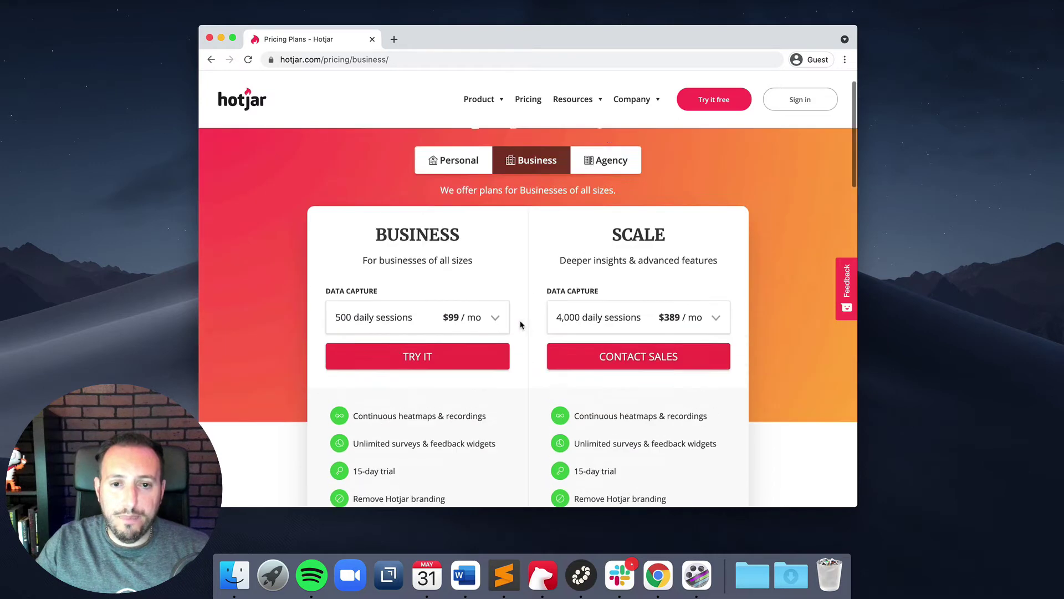
Display the Agency plan and review its client account structure and trial options.
{"action": "left_click", "coordinate": [614, 198]}
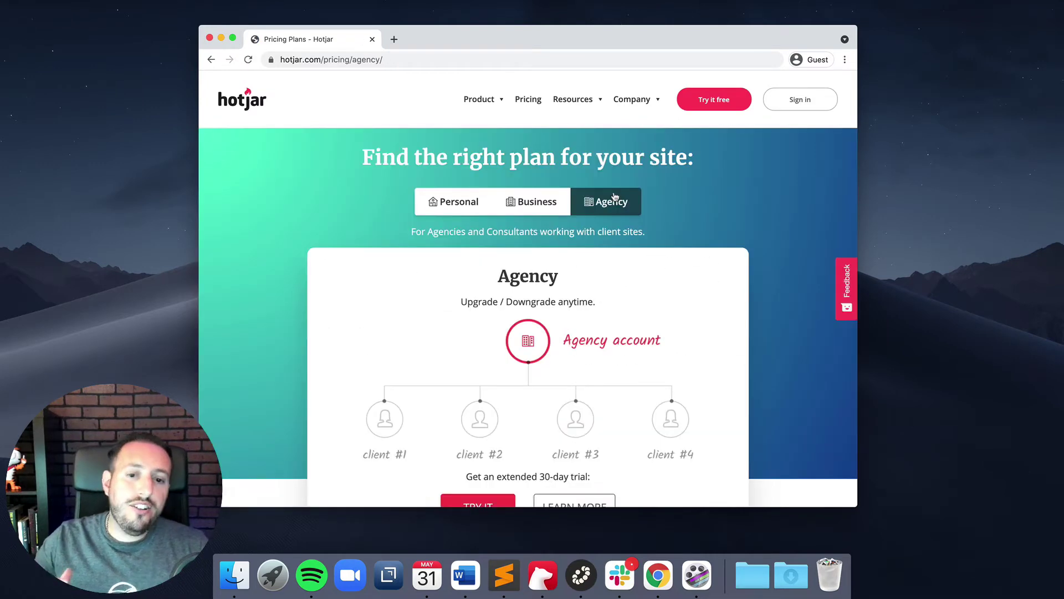
{"action": "scroll", "coordinate": [654, 298], "scroll_direction": "down", "scroll_amount": 3}
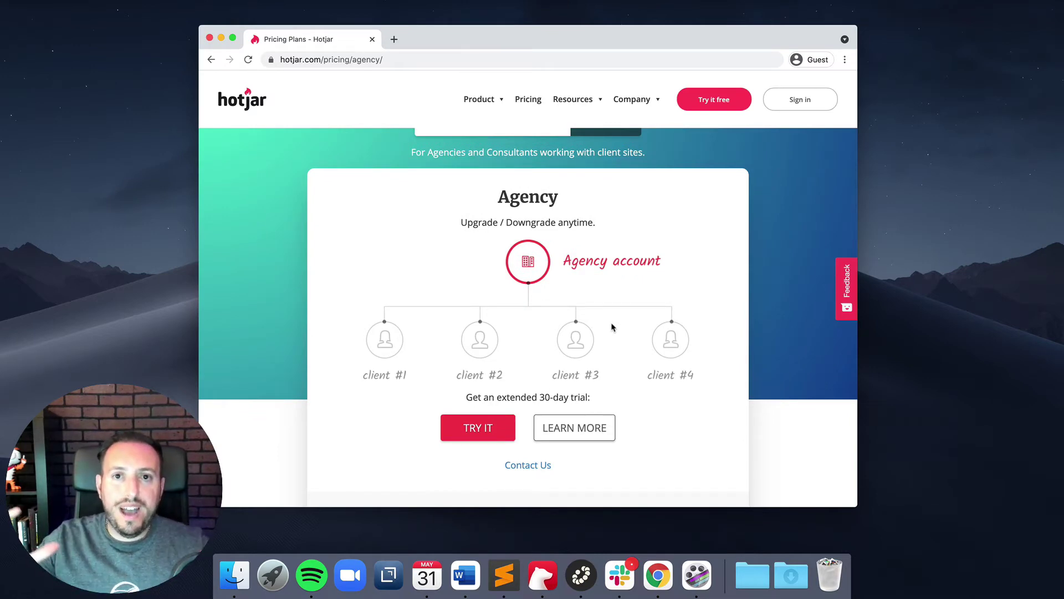
{"action": "scroll", "coordinate": [607, 377], "scroll_direction": "down", "scroll_amount": 1}
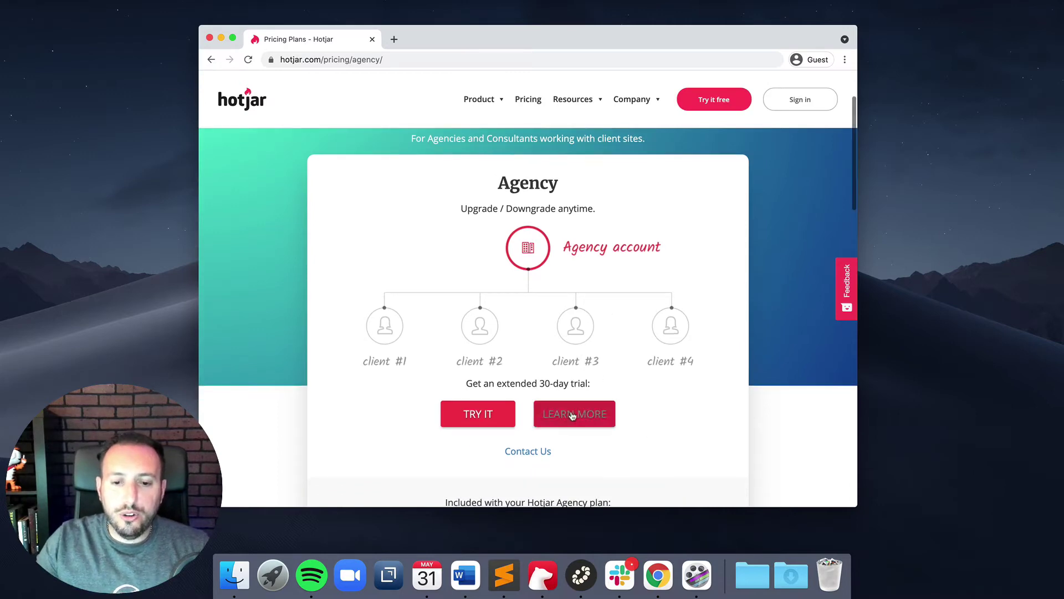
{"action": "scroll", "coordinate": [579, 343], "scroll_direction": "up", "scroll_amount": 3}
{"action": "mouse_move", "coordinate": [494, 141]}
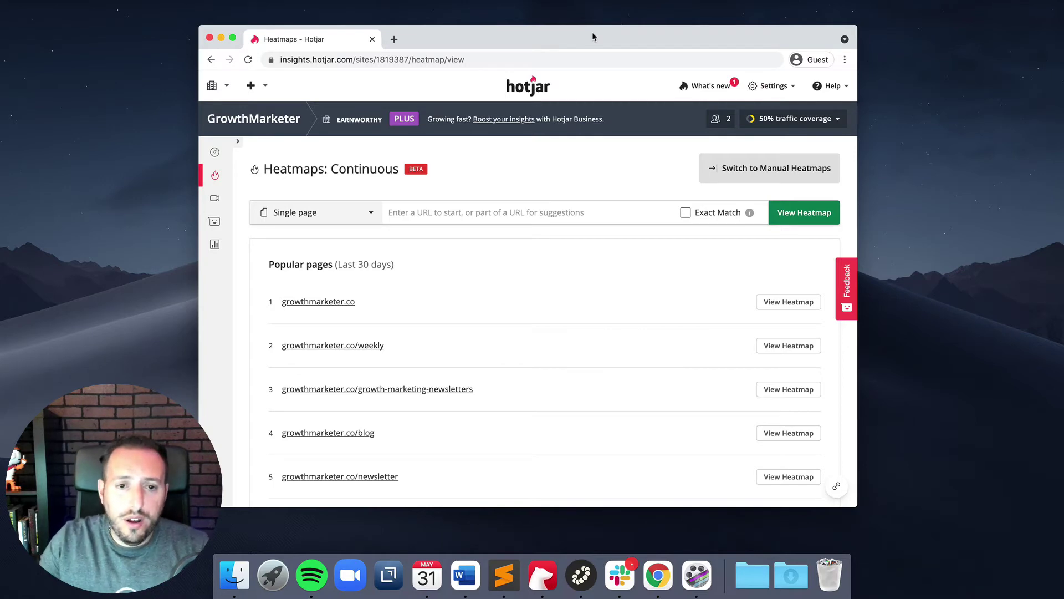
Visit the GrowthMarketer dashboard, open the continuous heatmap of the popular page growthmarketer.co and dismiss the team invitation tip.
{"action": "left_click", "coordinate": [216, 154]}
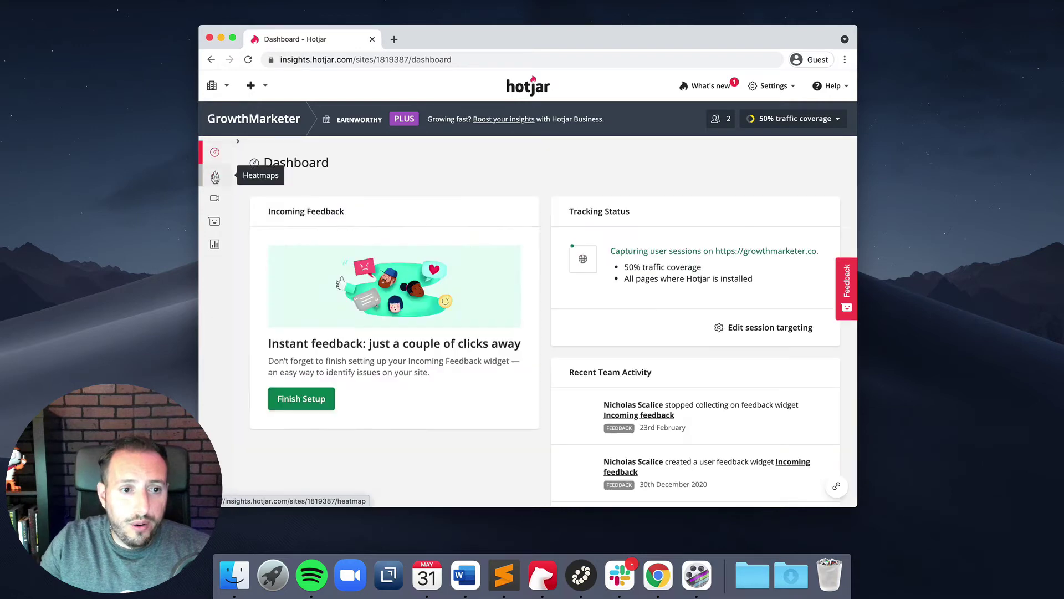
{"action": "left_click", "coordinate": [215, 176]}
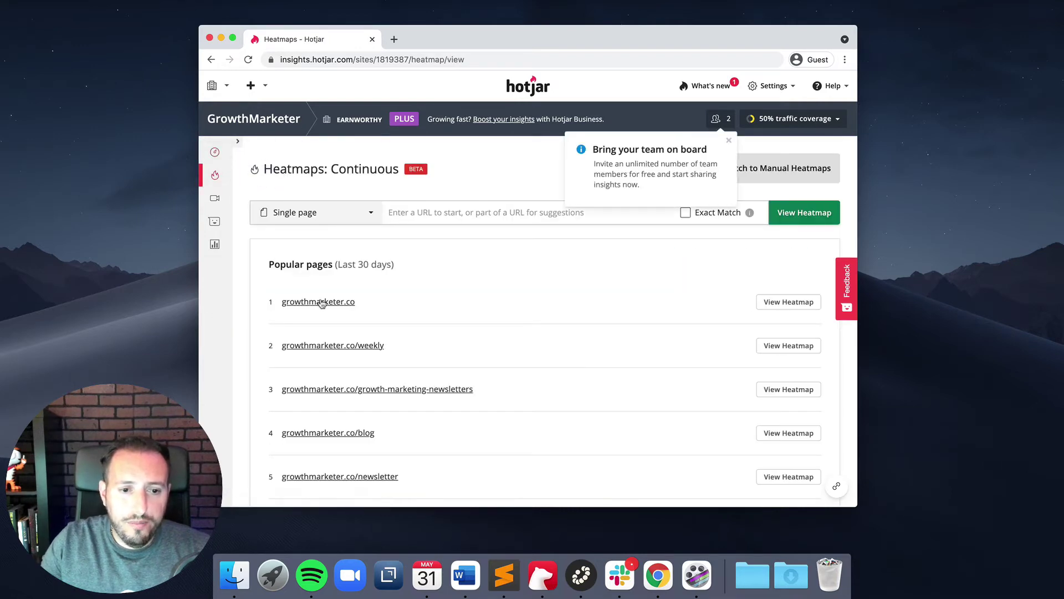
{"action": "left_click", "coordinate": [776, 303]}
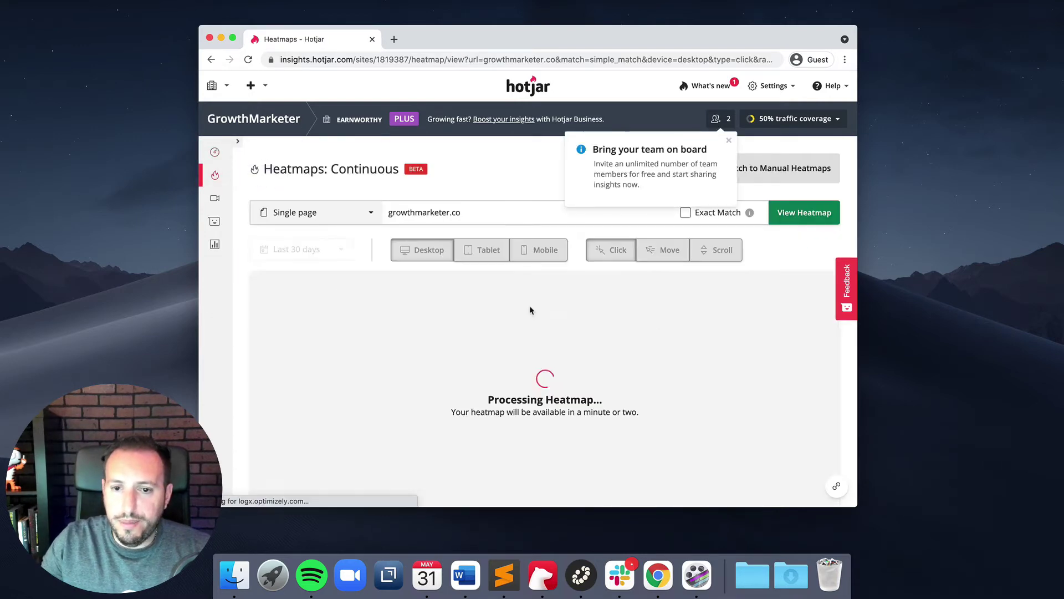
{"action": "left_click", "coordinate": [729, 140]}
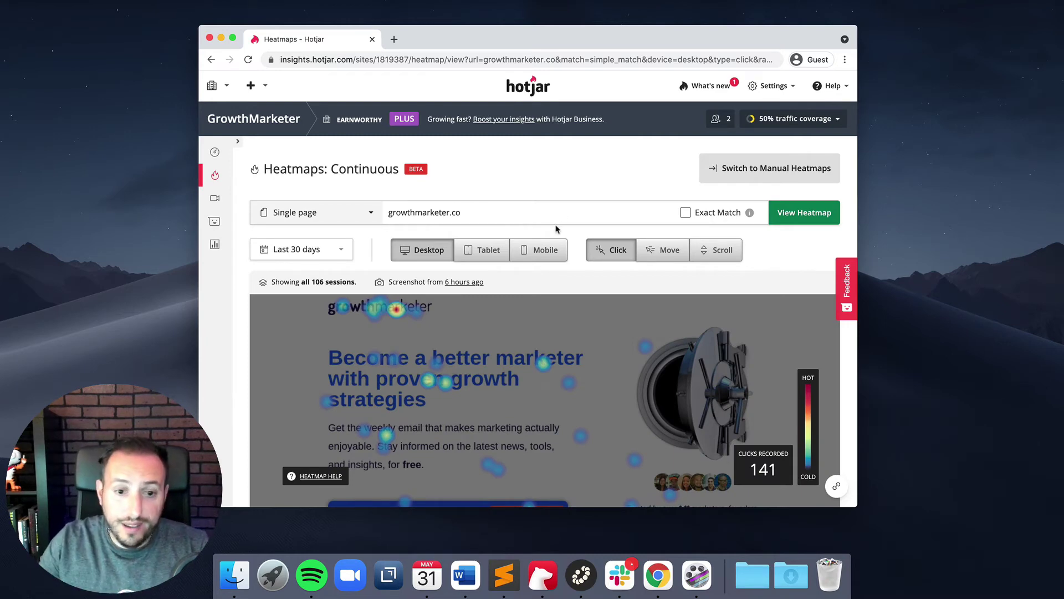
Inspect the growthmarketer.co click heatmap and display its Move heatmap to examine the cursor activity.
{"action": "scroll", "coordinate": [380, 216], "scroll_direction": "down", "scroll_amount": 1}
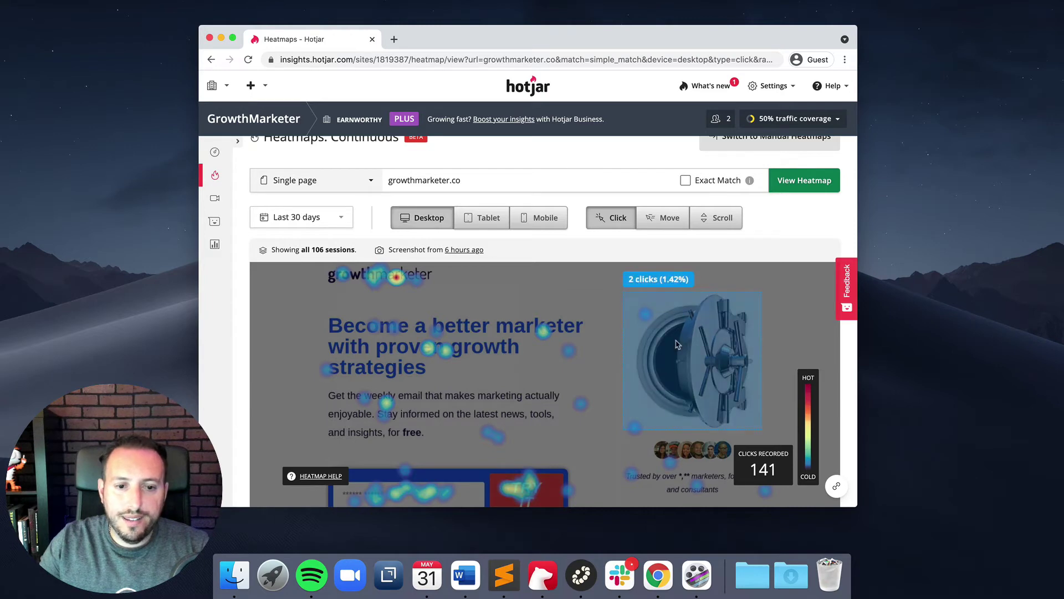
{"action": "scroll", "coordinate": [649, 283], "scroll_direction": "down", "scroll_amount": 2}
{"action": "left_click", "coordinate": [671, 162]}
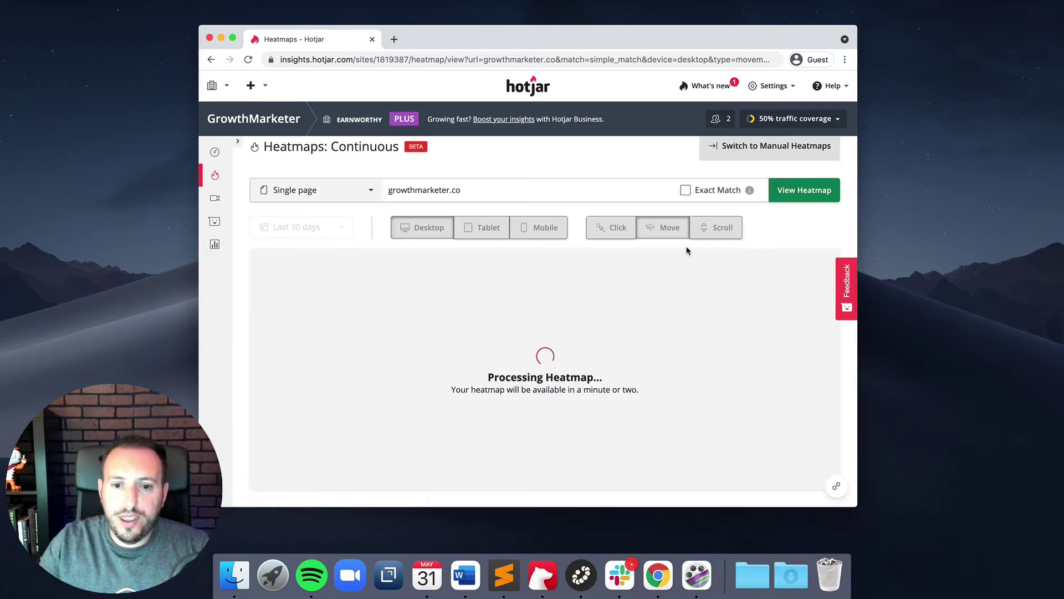
{"action": "scroll", "coordinate": [496, 307], "scroll_direction": "down", "scroll_amount": 4}
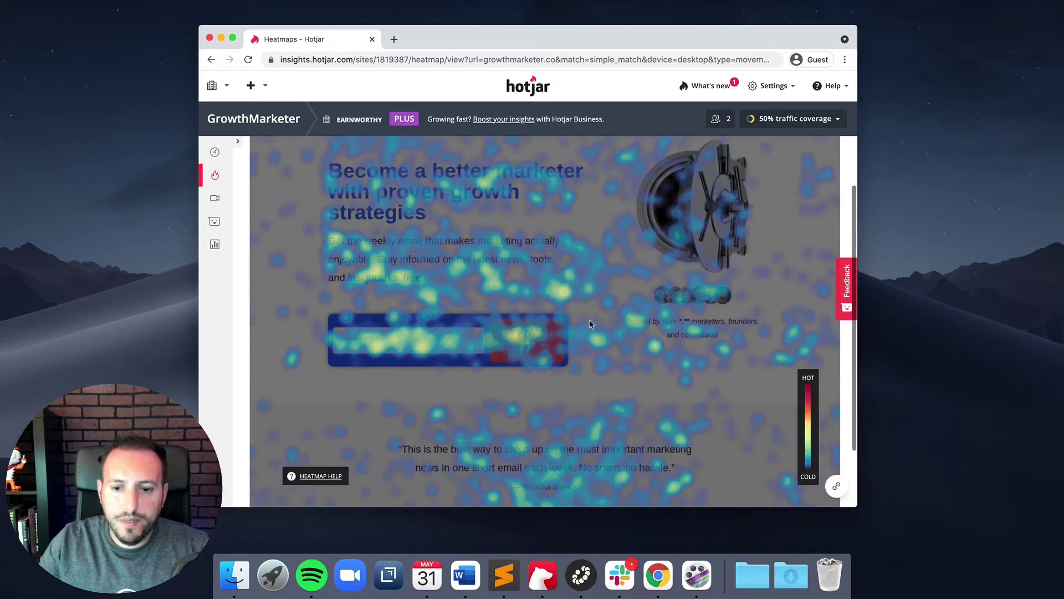
{"action": "scroll", "coordinate": [535, 432], "scroll_direction": "up", "scroll_amount": 2}
{"action": "scroll", "coordinate": [535, 432], "scroll_direction": "up", "scroll_amount": 5}
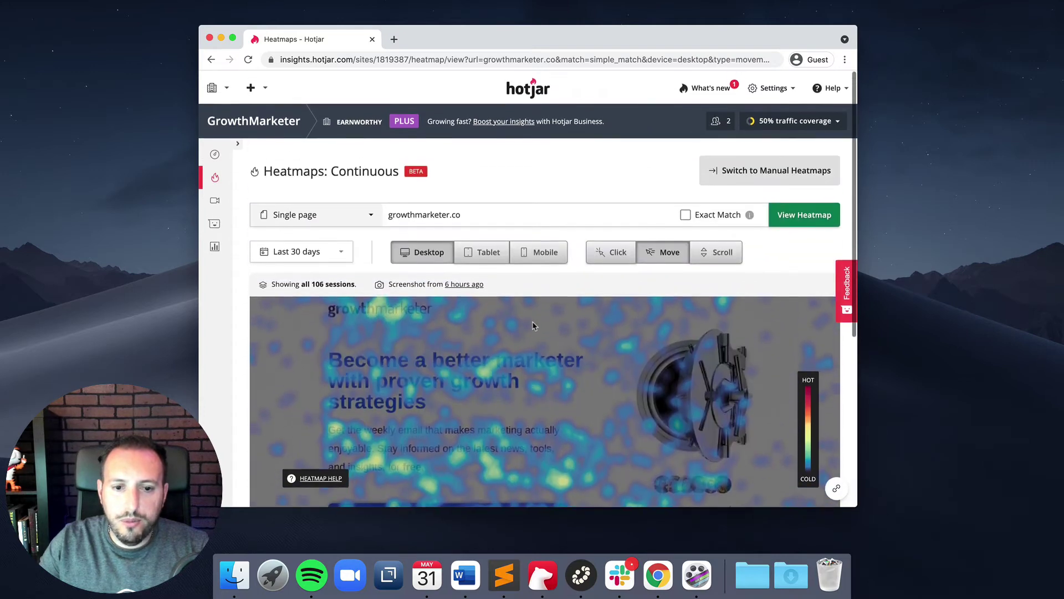
Display the Scroll heatmap and examine how many visitors reach the sign-up form, the average fold and the page end.
{"action": "left_click", "coordinate": [704, 247]}
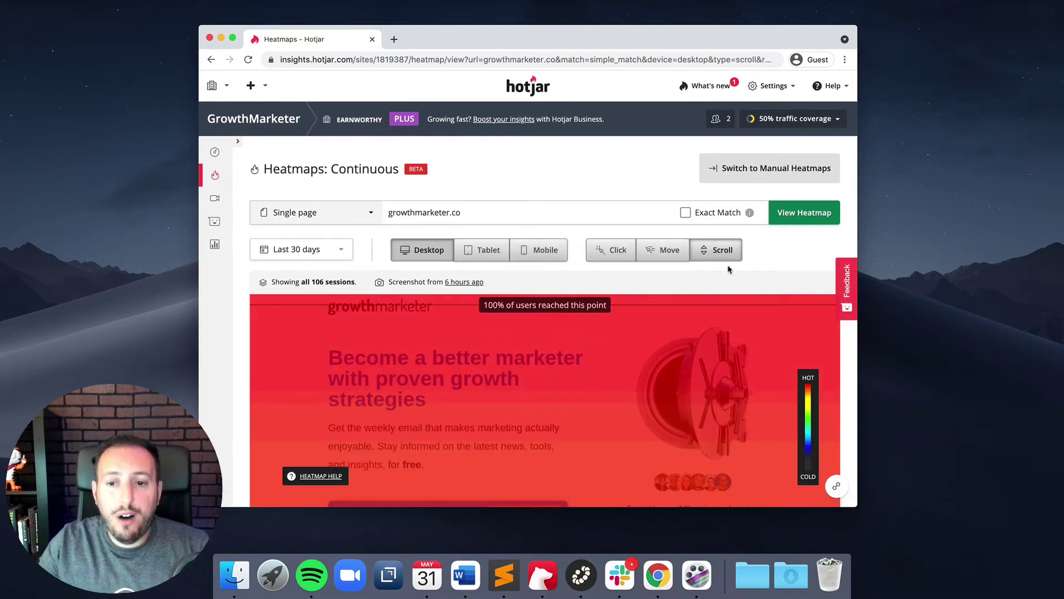
{"action": "scroll", "coordinate": [640, 371], "scroll_direction": "down", "scroll_amount": 2}
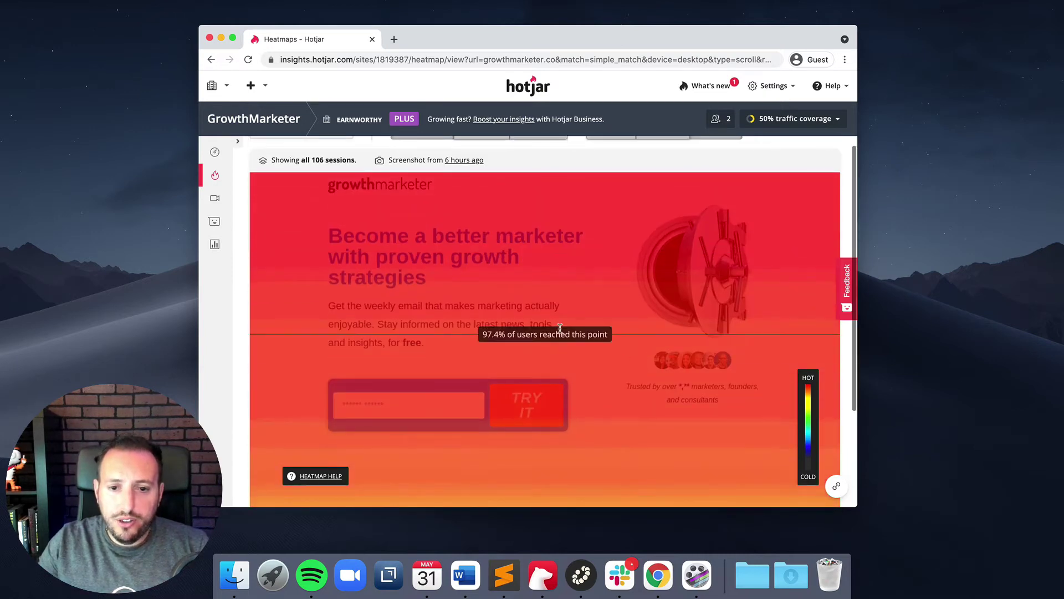
{"action": "scroll", "coordinate": [527, 339], "scroll_direction": "down", "scroll_amount": 3}
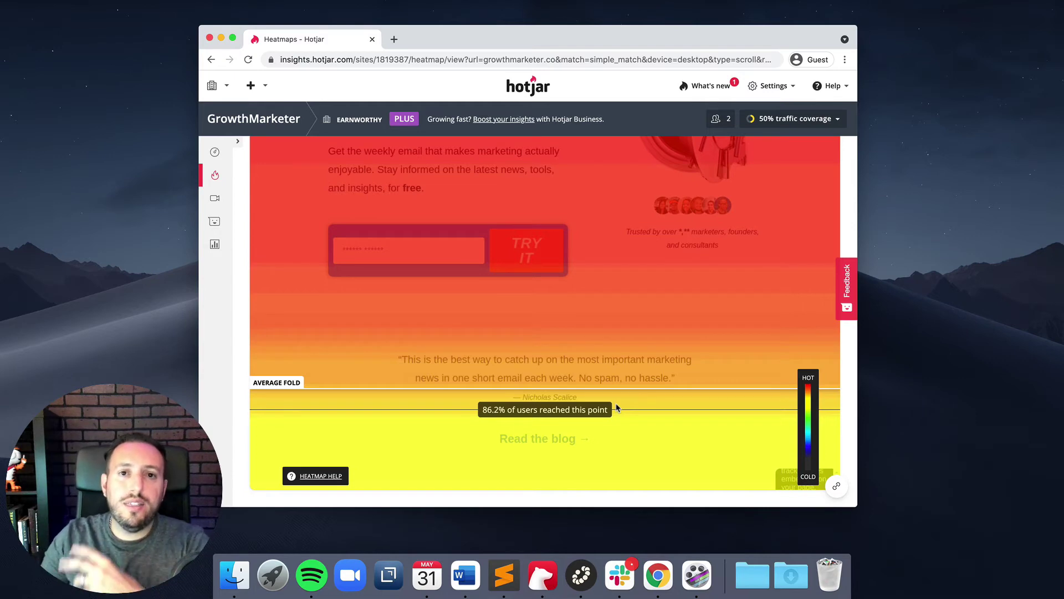
{"action": "scroll", "coordinate": [616, 409], "scroll_direction": "up", "scroll_amount": 5}
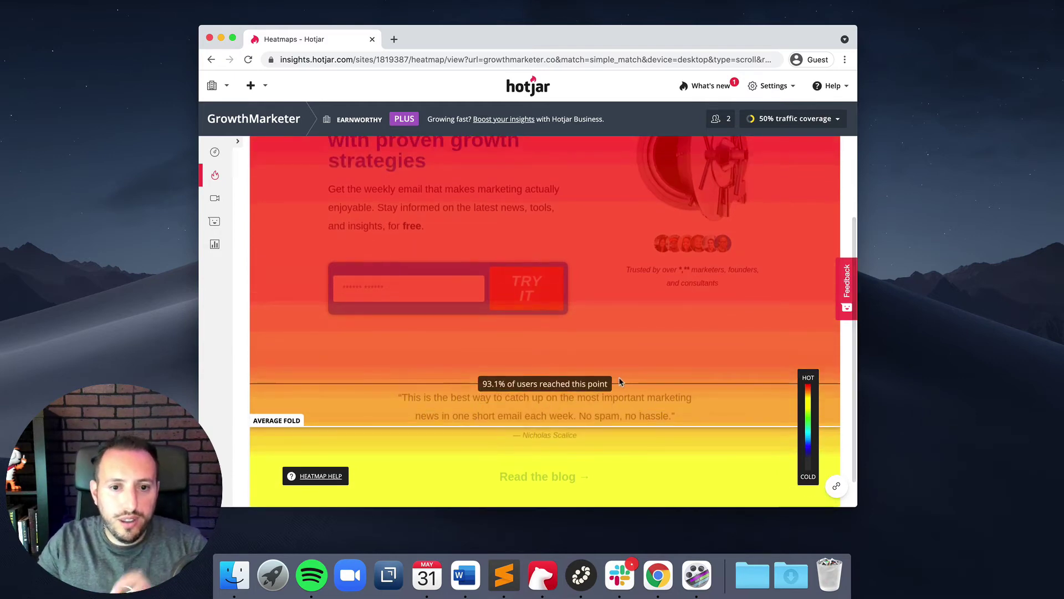
{"action": "scroll", "coordinate": [625, 383], "scroll_direction": "up", "scroll_amount": 2}
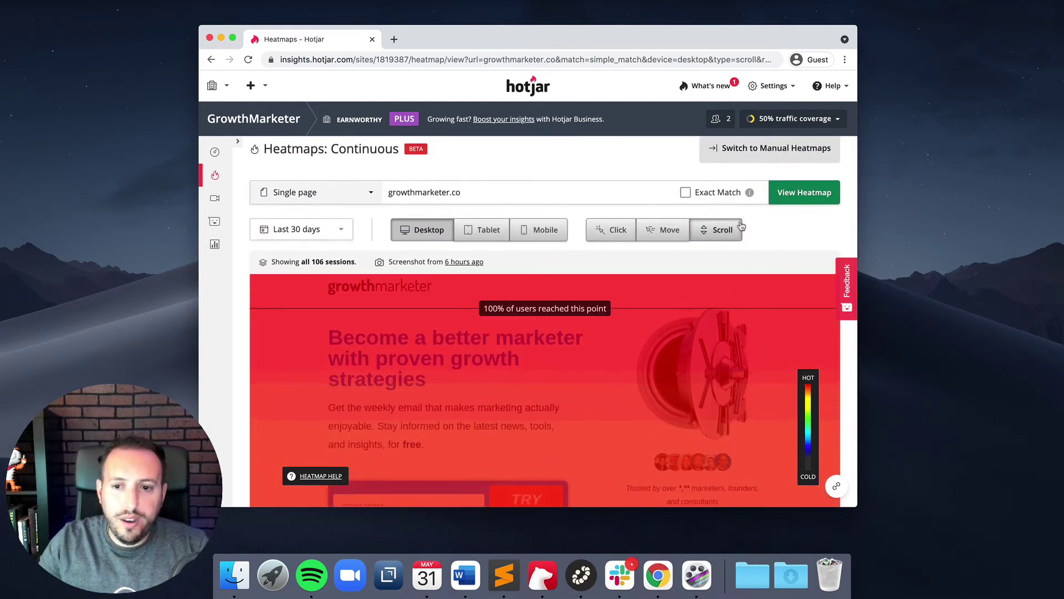
Return to the Click heatmap and inspect the click shares of the vault image and the sign-up form's button.
{"action": "left_click", "coordinate": [608, 229]}
{"action": "scroll", "coordinate": [554, 183], "scroll_direction": "down", "scroll_amount": 3}
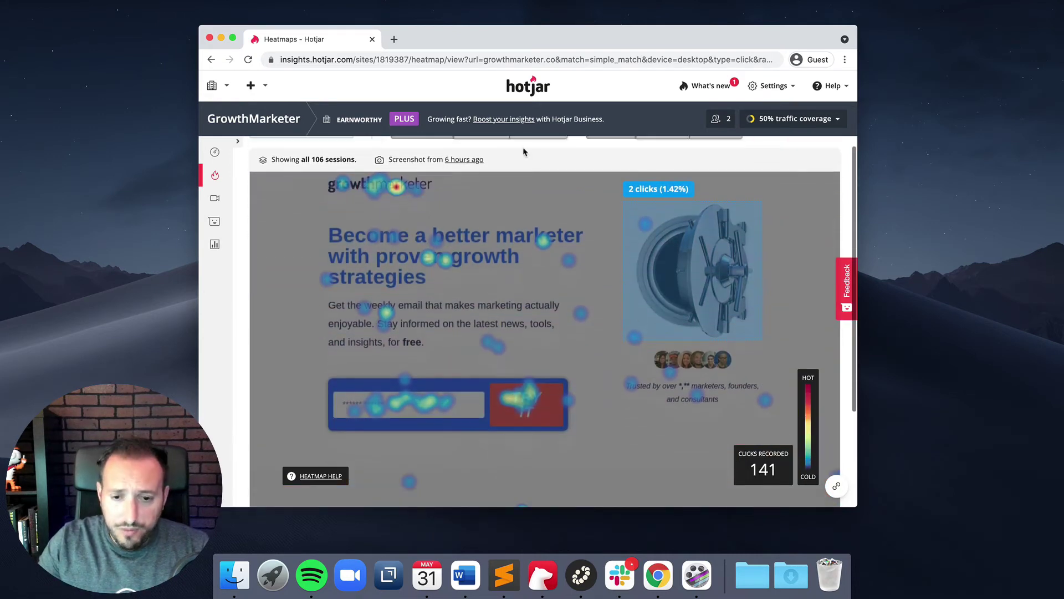
{"action": "scroll", "coordinate": [651, 316], "scroll_direction": "up", "scroll_amount": 2}
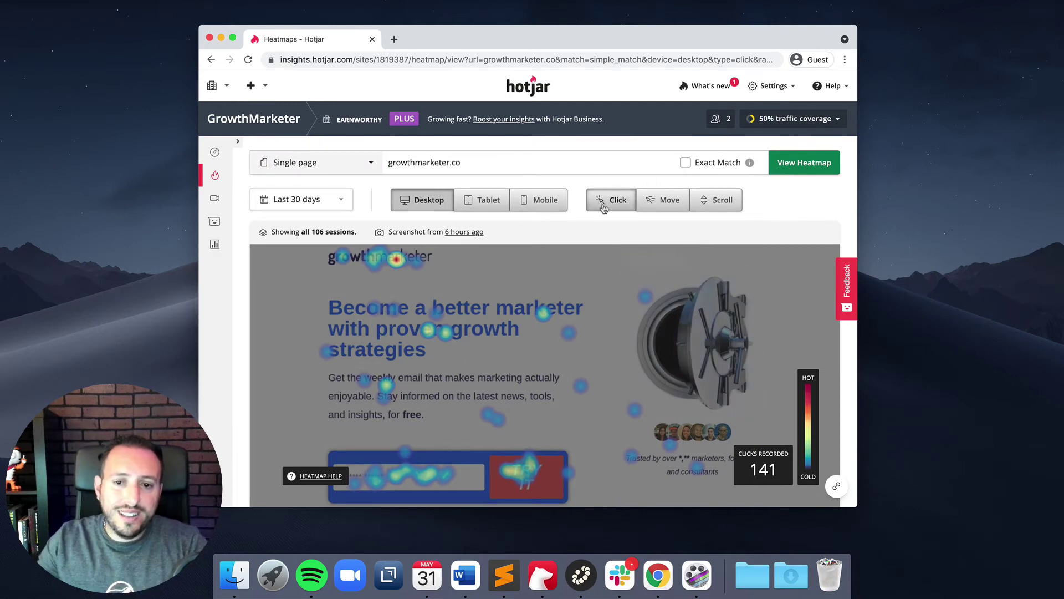
{"action": "mouse_move", "coordinate": [680, 382]}
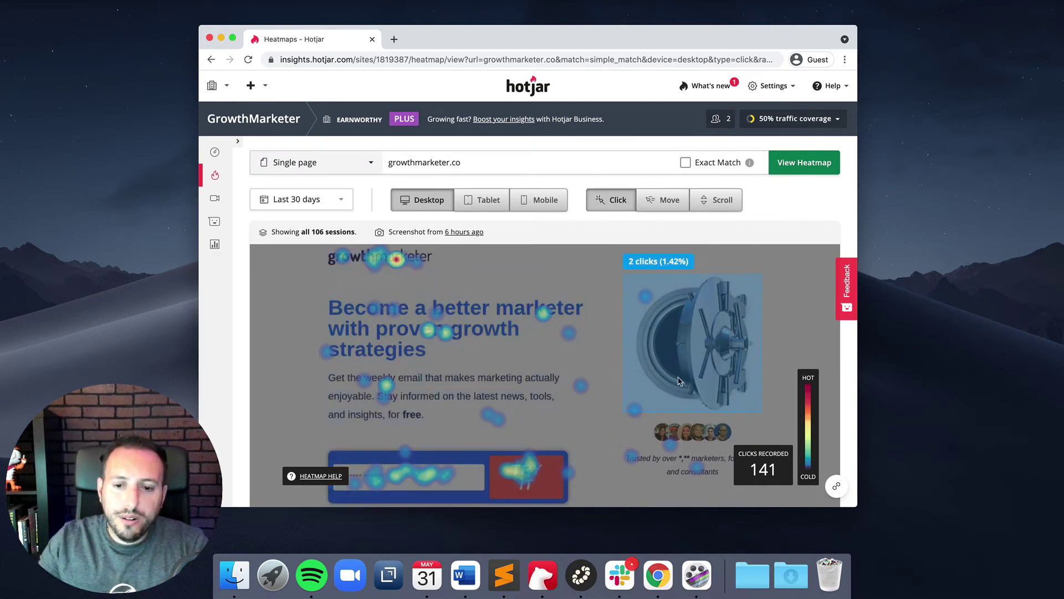
{"action": "scroll", "coordinate": [679, 382], "scroll_direction": "down", "scroll_amount": 3}
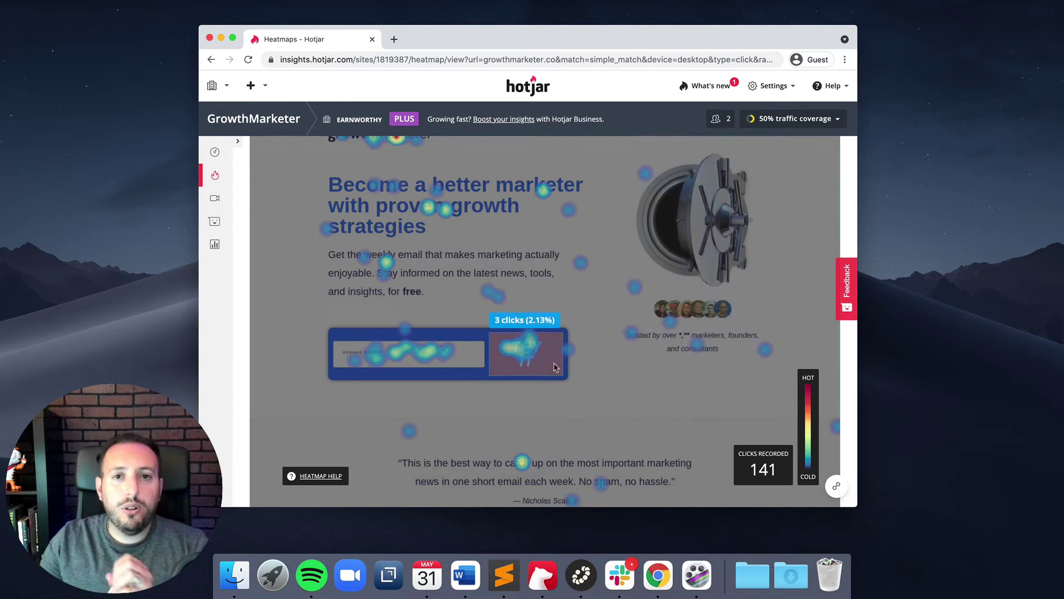
Compare the click shares of the "Read the blog" link, the TRY IT button and the page headline.
{"action": "scroll", "coordinate": [625, 363], "scroll_direction": "down", "scroll_amount": 4}
{"action": "scroll", "coordinate": [555, 388], "scroll_direction": "up", "scroll_amount": 8}
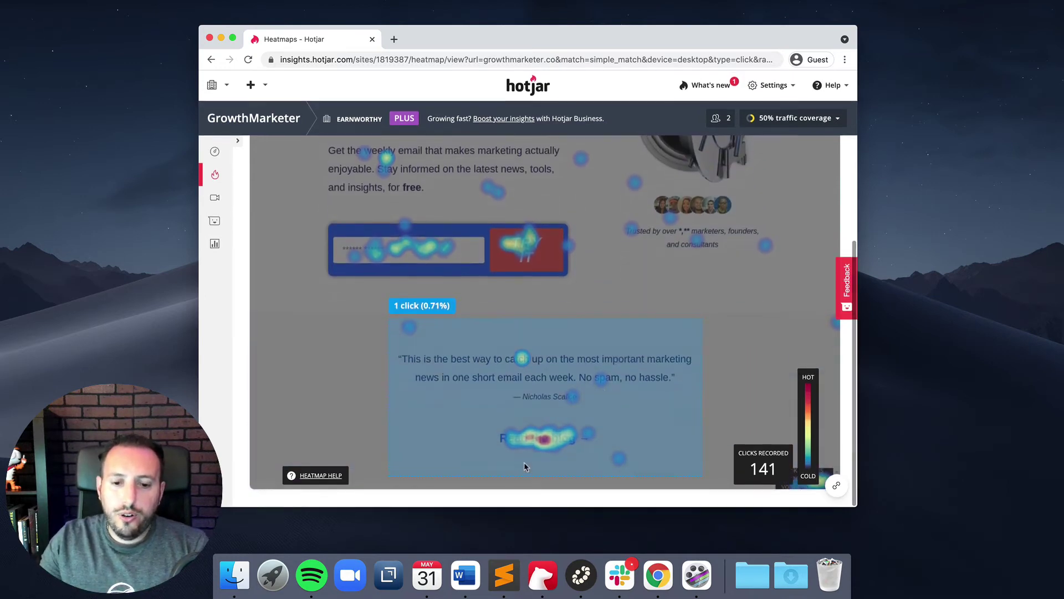
{"action": "scroll", "coordinate": [472, 276], "scroll_direction": "down", "scroll_amount": 3}
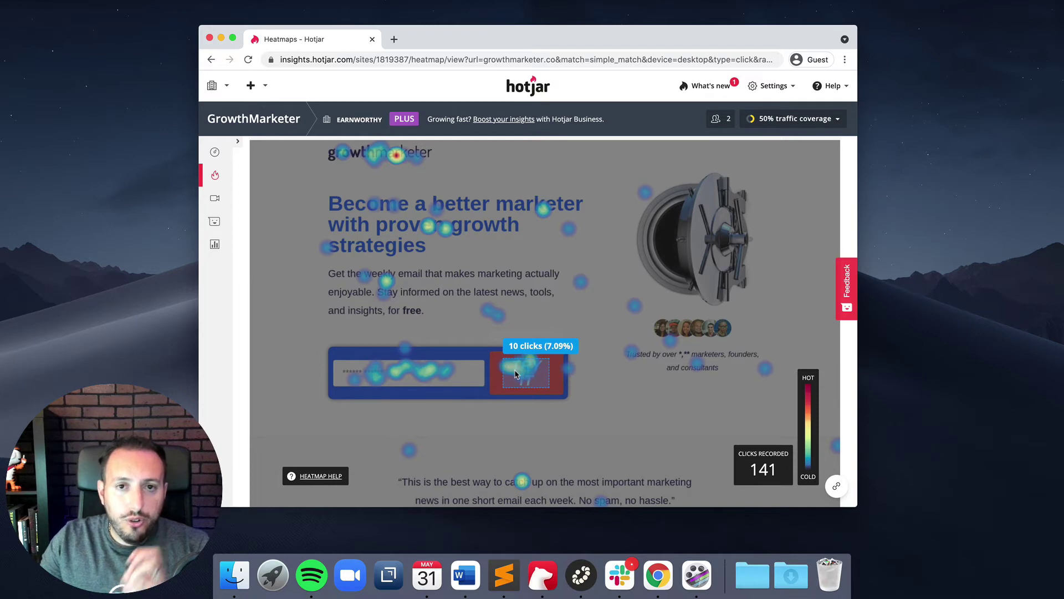
{"action": "scroll", "coordinate": [556, 394], "scroll_direction": "down", "scroll_amount": 4}
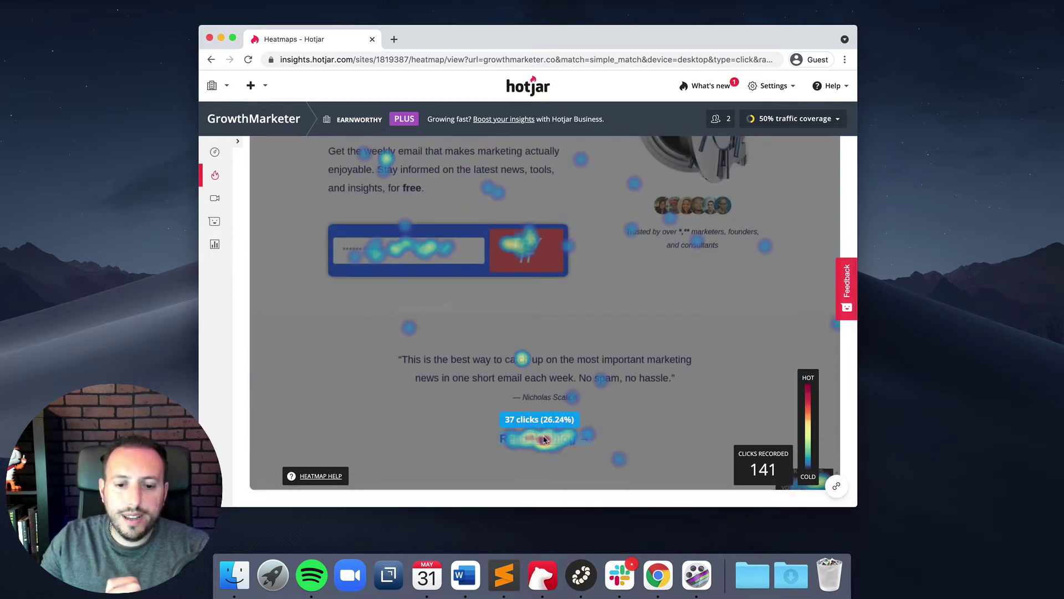
{"action": "scroll", "coordinate": [499, 333], "scroll_direction": "up", "scroll_amount": 5}
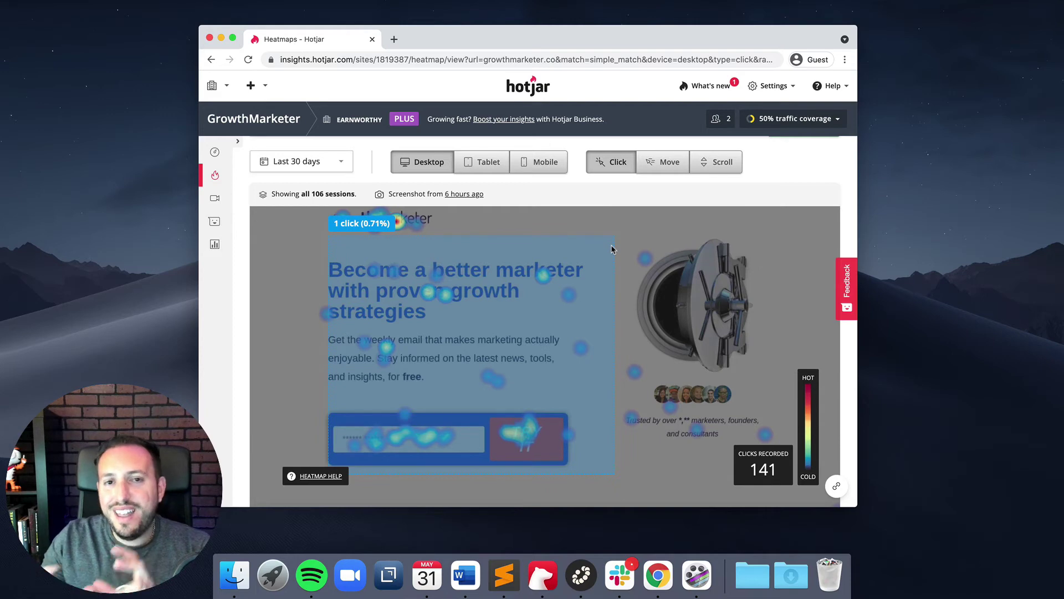
{"action": "scroll", "coordinate": [610, 305], "scroll_direction": "down", "scroll_amount": 5}
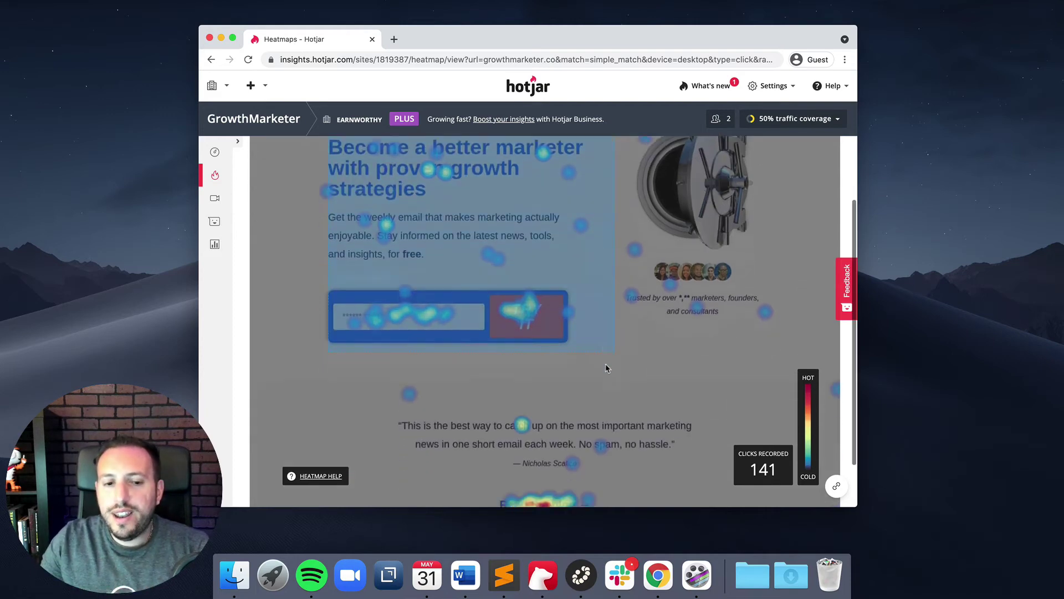
{"action": "scroll", "coordinate": [575, 335], "scroll_direction": "up", "scroll_amount": 4}
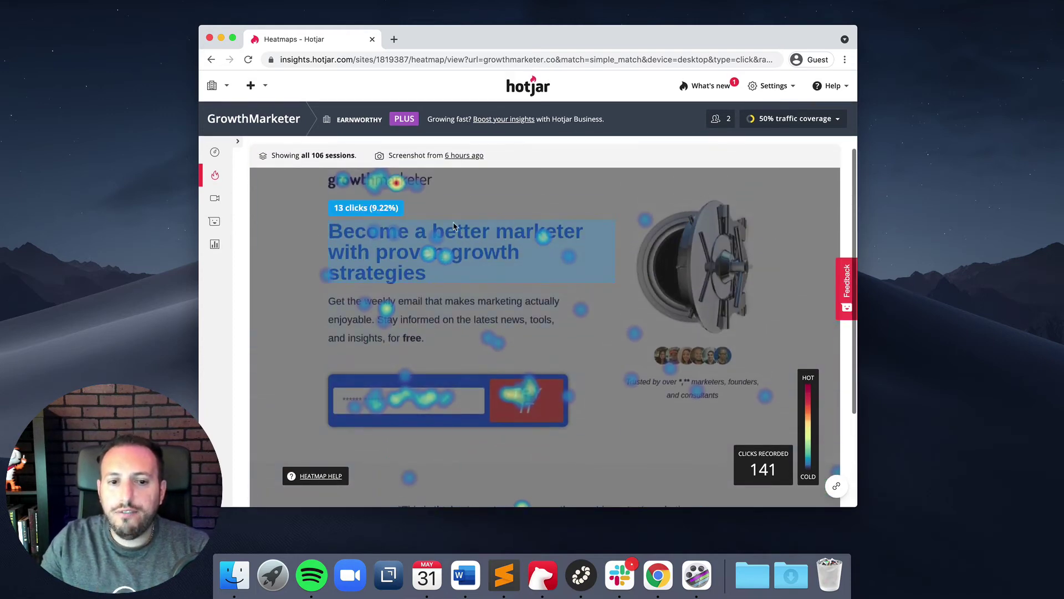
Open the visitor recordings list and examine the landing and exit pages of the listed sessions.
{"action": "scroll", "coordinate": [435, 200], "scroll_direction": "up", "scroll_amount": 1}
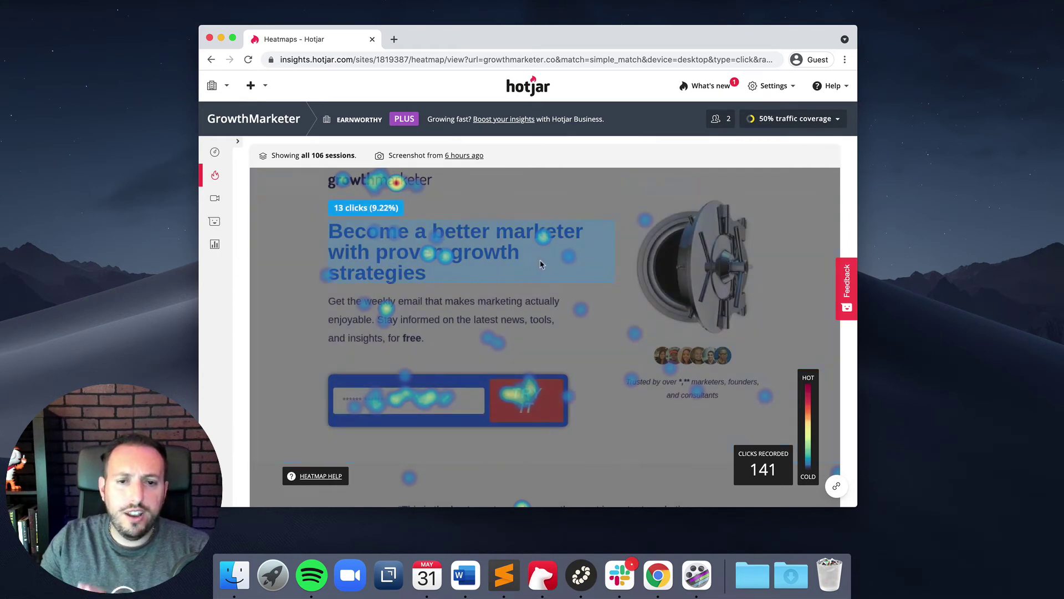
{"action": "scroll", "coordinate": [546, 268], "scroll_direction": "up", "scroll_amount": 3}
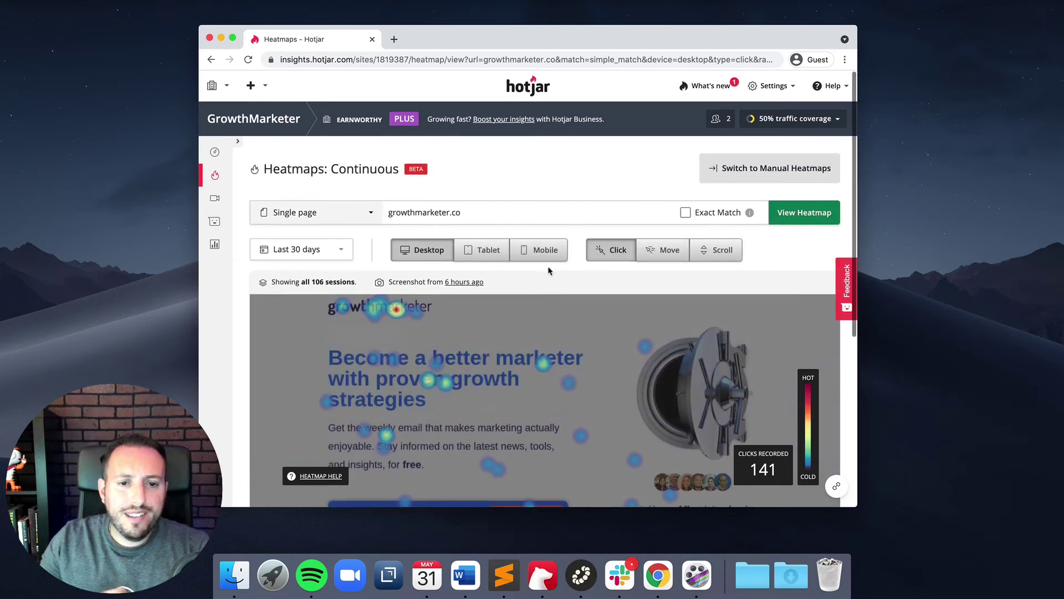
{"action": "left_click", "coordinate": [217, 199]}
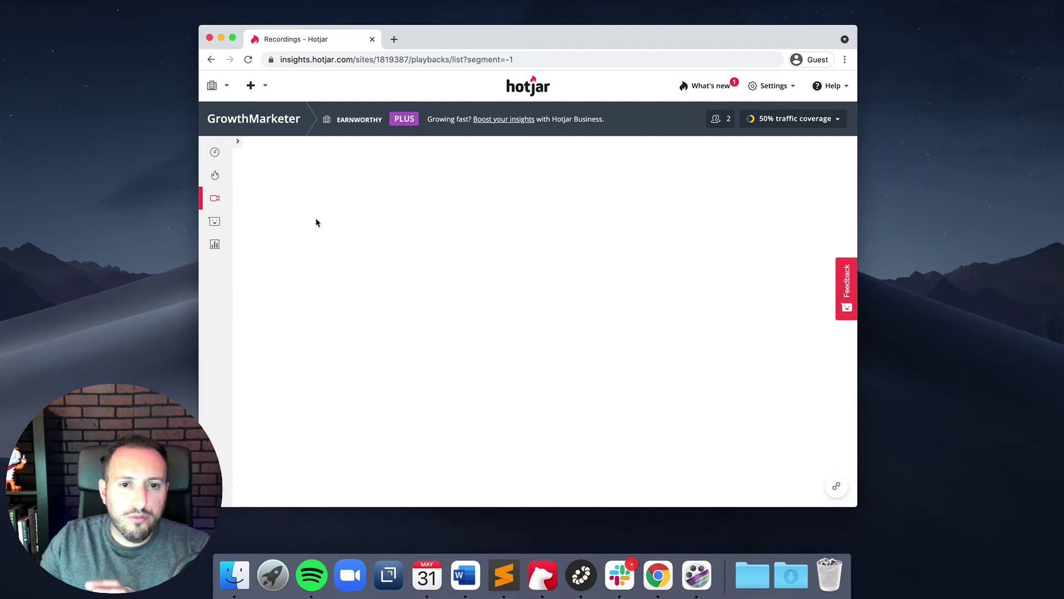
{"action": "scroll", "coordinate": [554, 277], "scroll_direction": "right", "scroll_amount": 2}
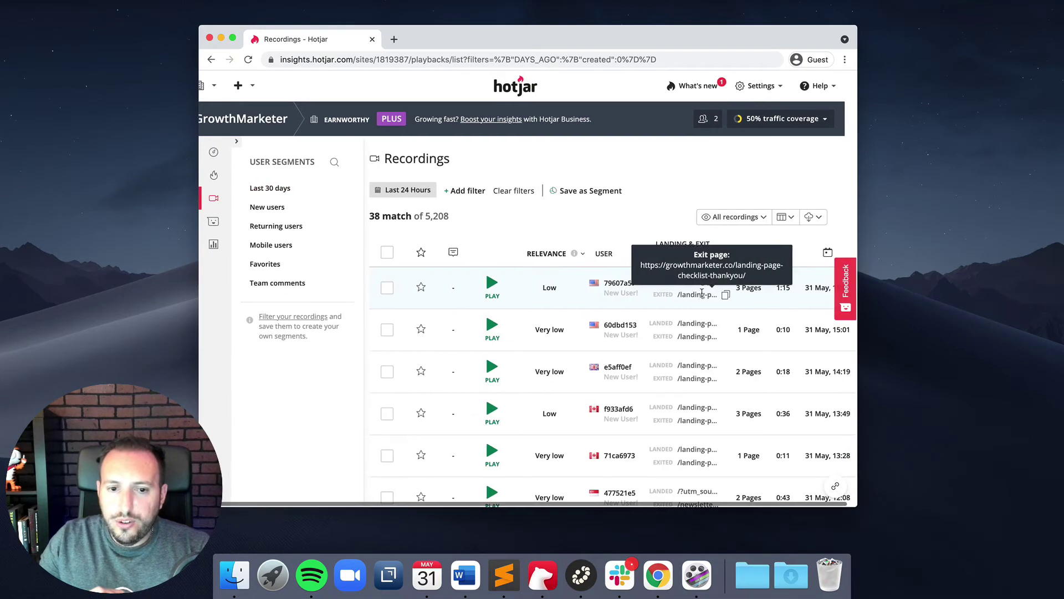
Review the available recording filters and watch the first listed session's recording, closing it when done.
{"action": "left_click", "coordinate": [459, 191]}
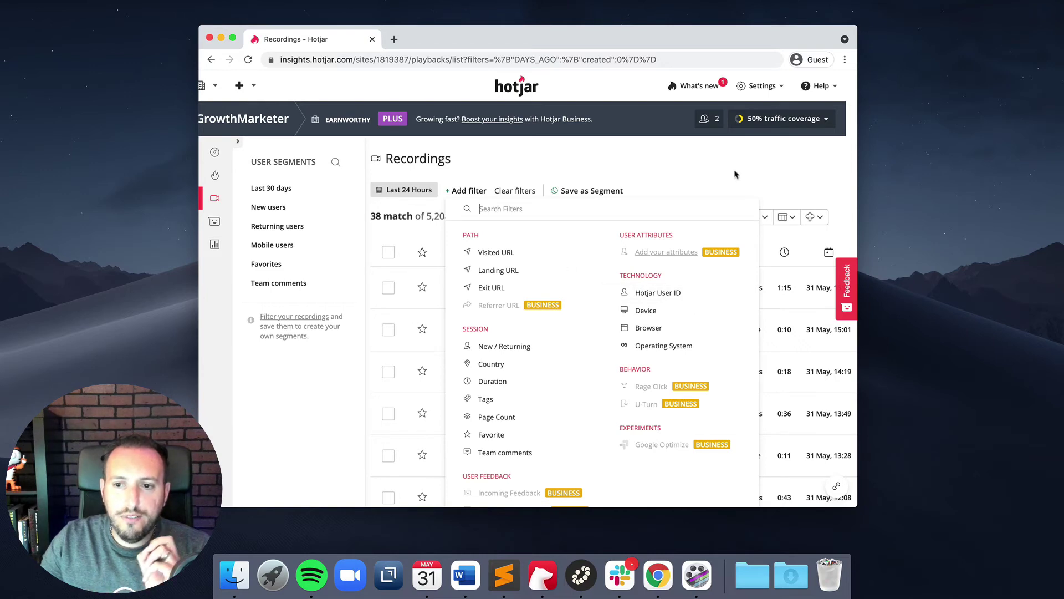
{"action": "left_click", "coordinate": [731, 183]}
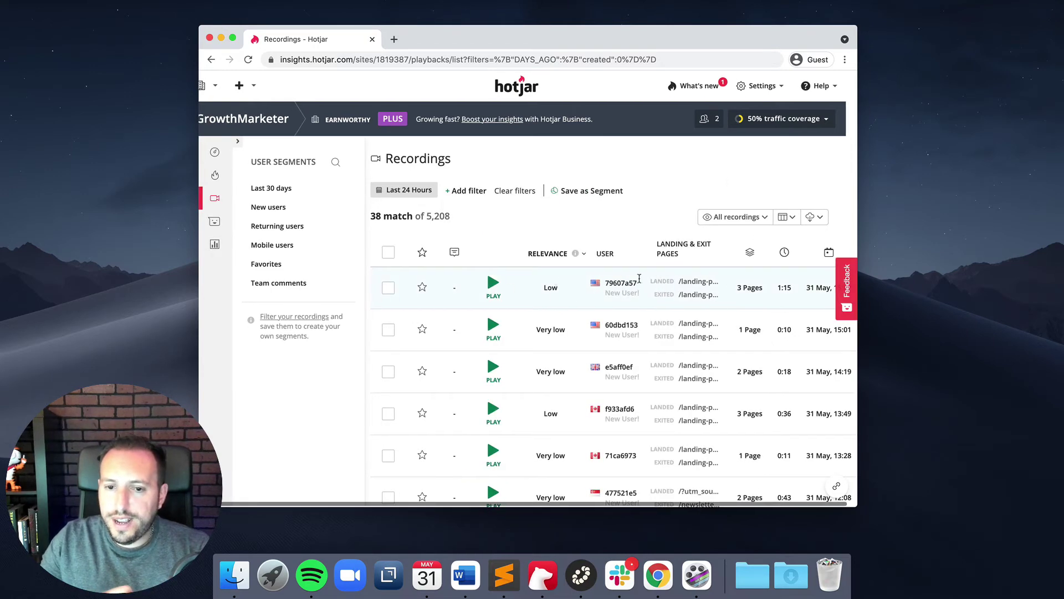
{"action": "left_click", "coordinate": [491, 290]}
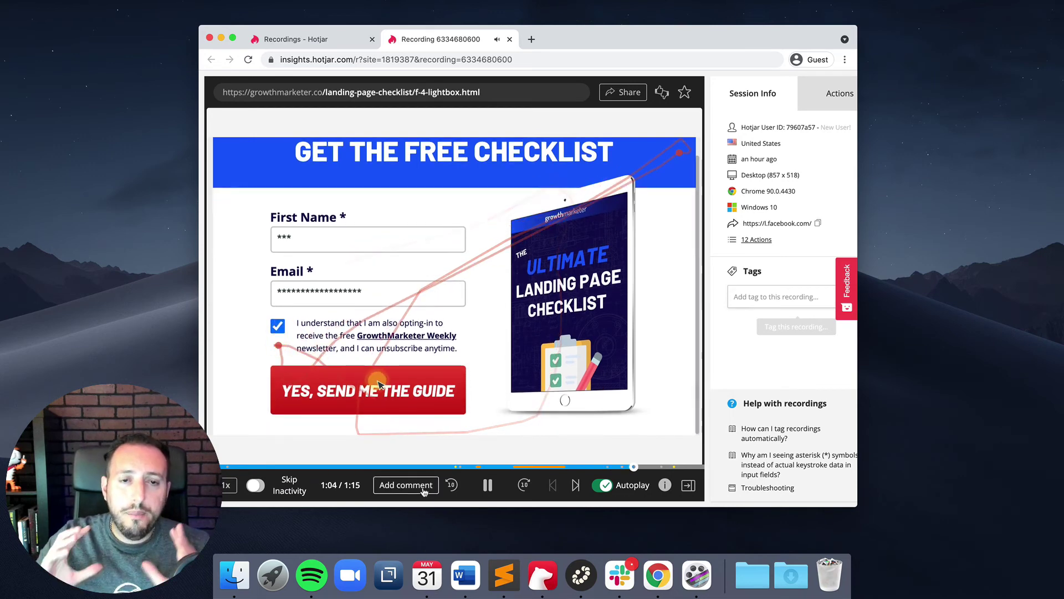
{"action": "left_click", "coordinate": [510, 40]}
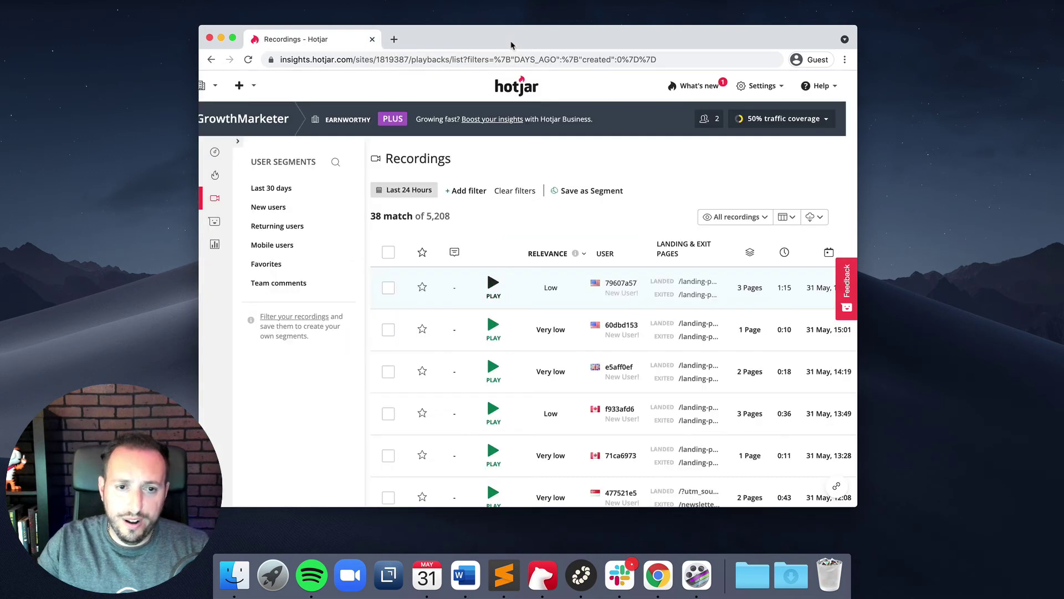
Start a new Incoming Feedback widget and preview its feedback tab in the Appearance settings.
{"action": "left_click", "coordinate": [215, 222]}
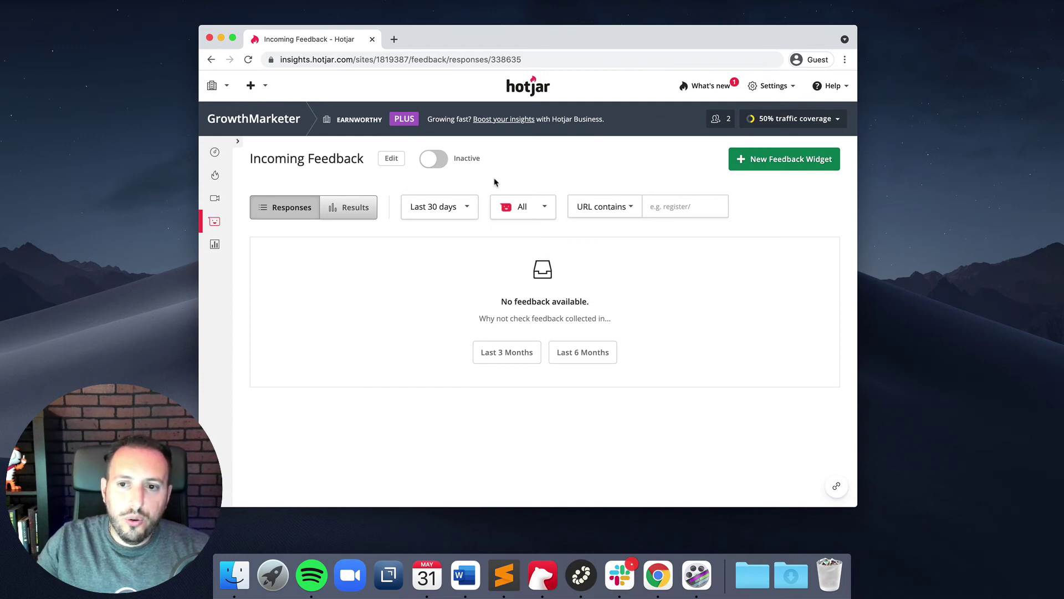
{"action": "left_click", "coordinate": [779, 161]}
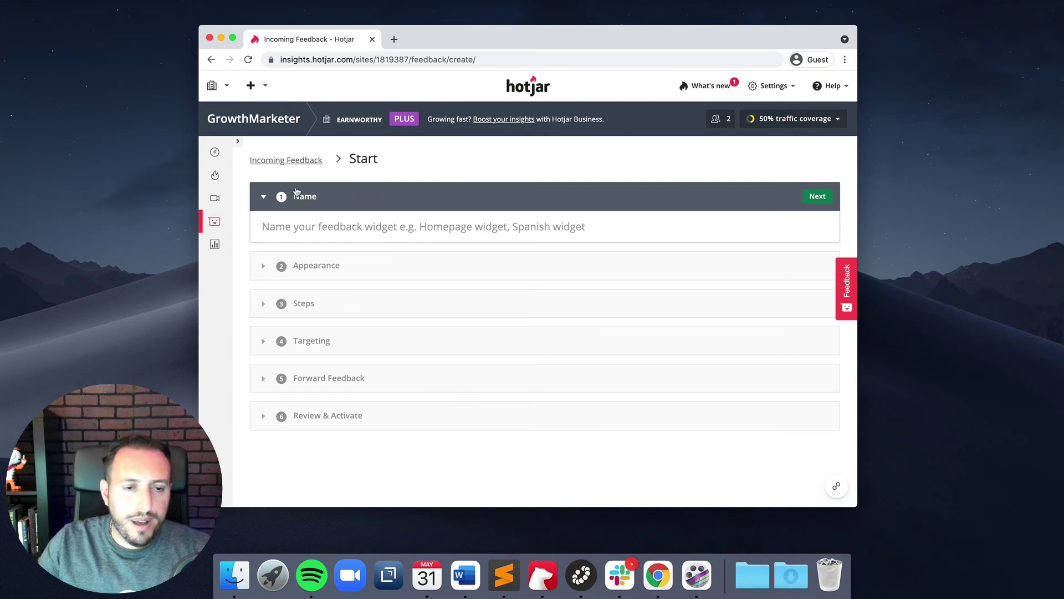
{"action": "left_click", "coordinate": [341, 227]}
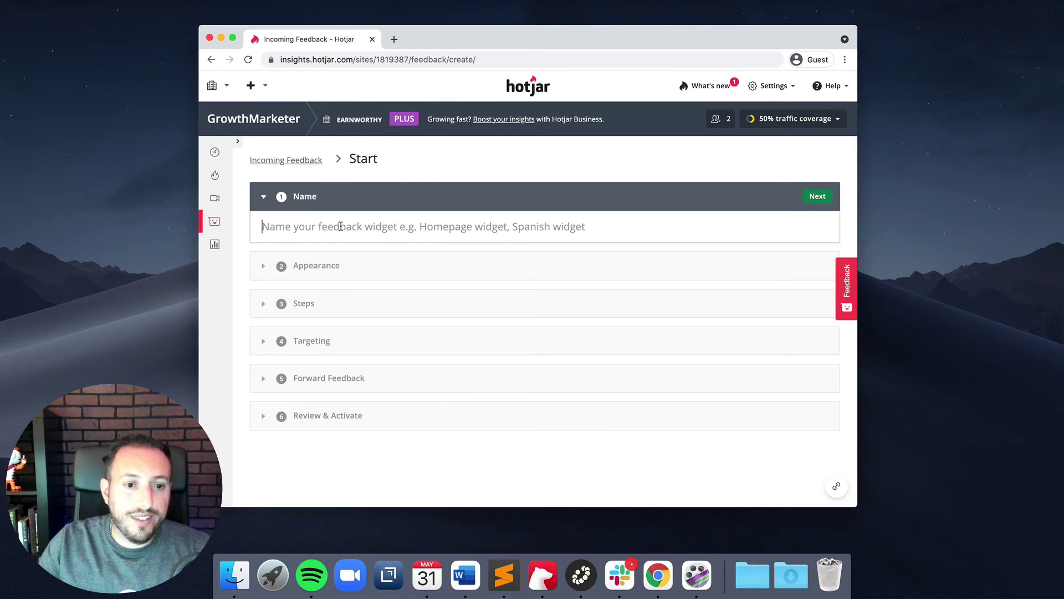
{"action": "left_click", "coordinate": [333, 266]}
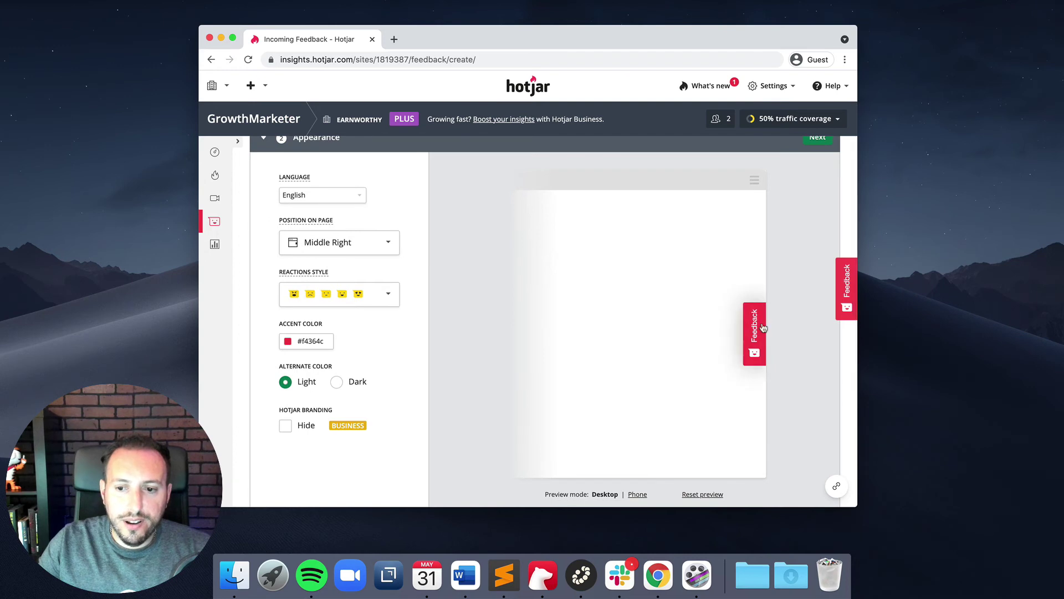
{"action": "left_click", "coordinate": [727, 272]}
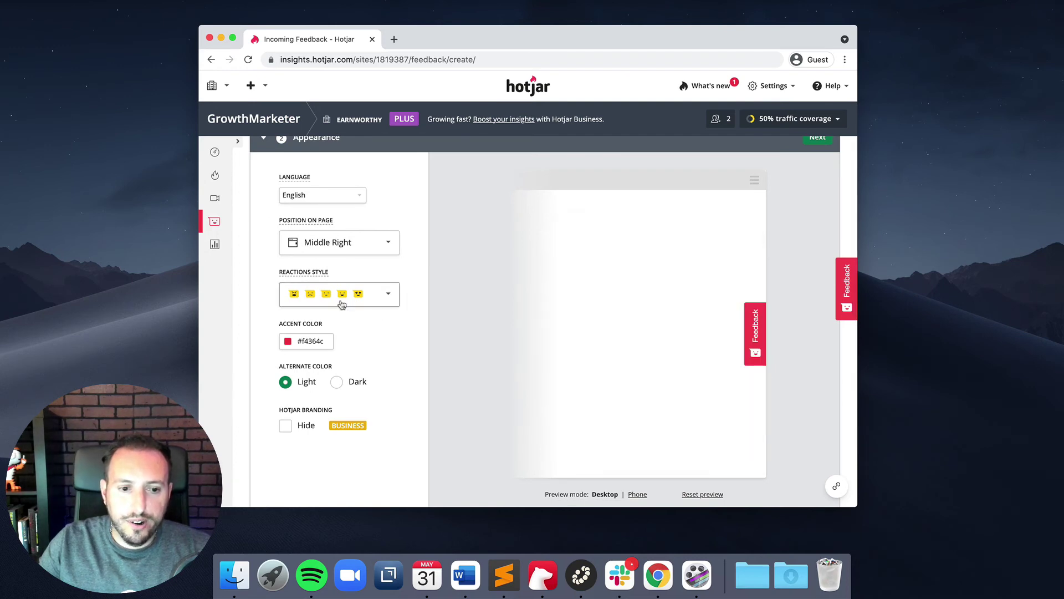
Try the Dark alternate color on the feedback widget and restore Light.
{"action": "left_click", "coordinate": [337, 382]}
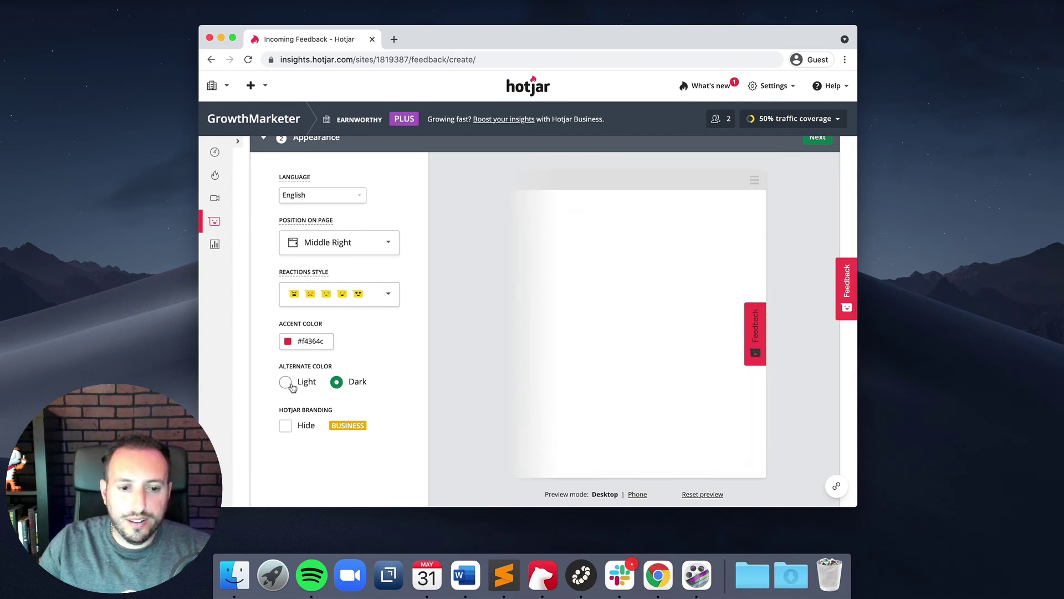
{"action": "left_click", "coordinate": [286, 381]}
{"action": "scroll", "coordinate": [288, 333], "scroll_direction": "up", "scroll_amount": 3}
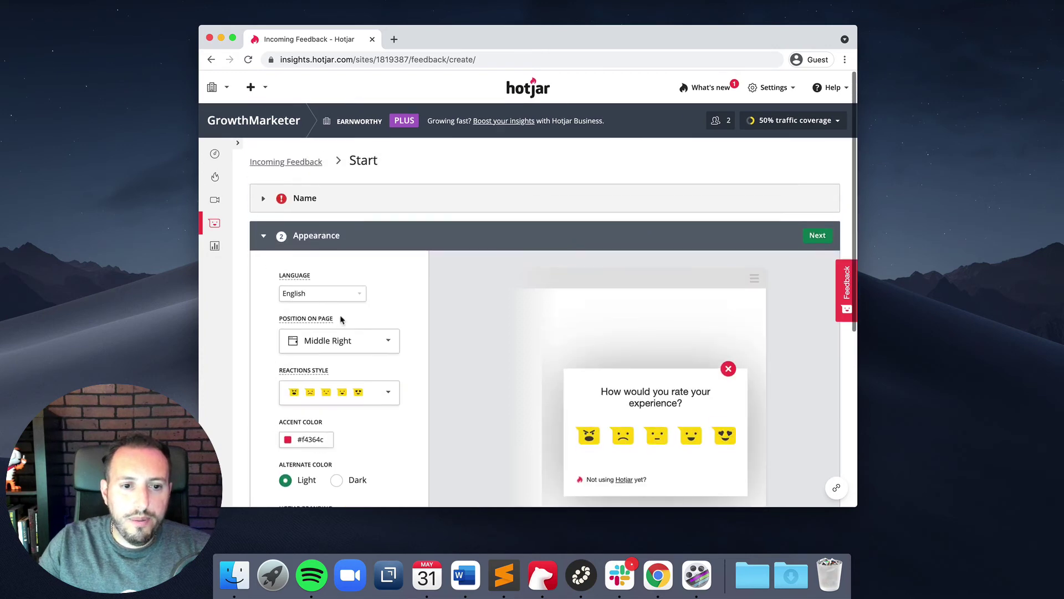
Examine the feedback widget's Targeting settings for devices, pages and users.
{"action": "scroll", "coordinate": [340, 318], "scroll_direction": "down", "scroll_amount": 2}
{"action": "left_click", "coordinate": [352, 165]}
{"action": "left_click", "coordinate": [342, 305]}
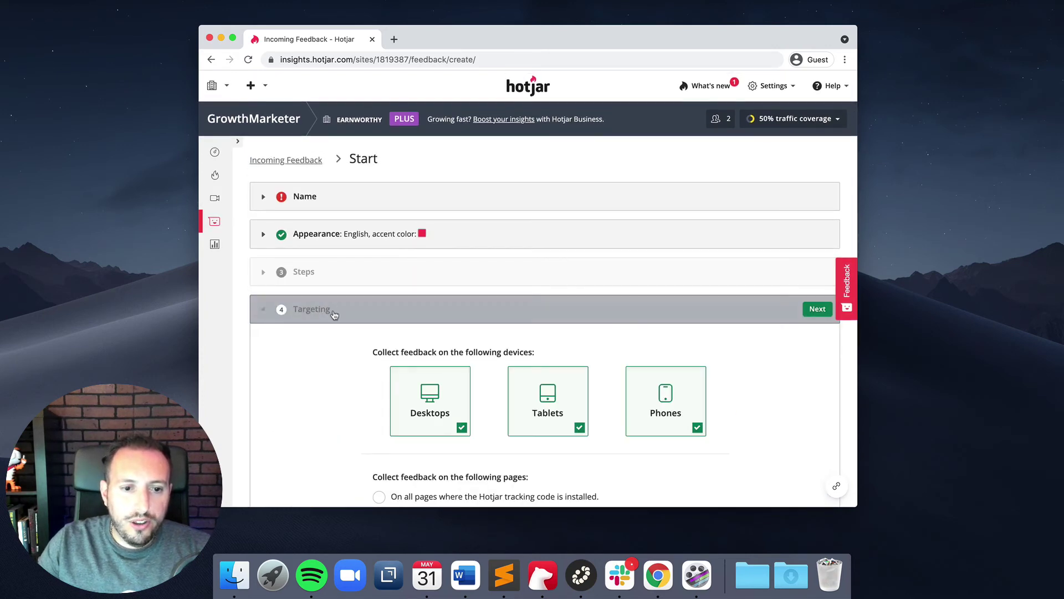
{"action": "scroll", "coordinate": [496, 313], "scroll_direction": "down", "scroll_amount": 2}
{"action": "scroll", "coordinate": [587, 396], "scroll_direction": "down", "scroll_amount": 2}
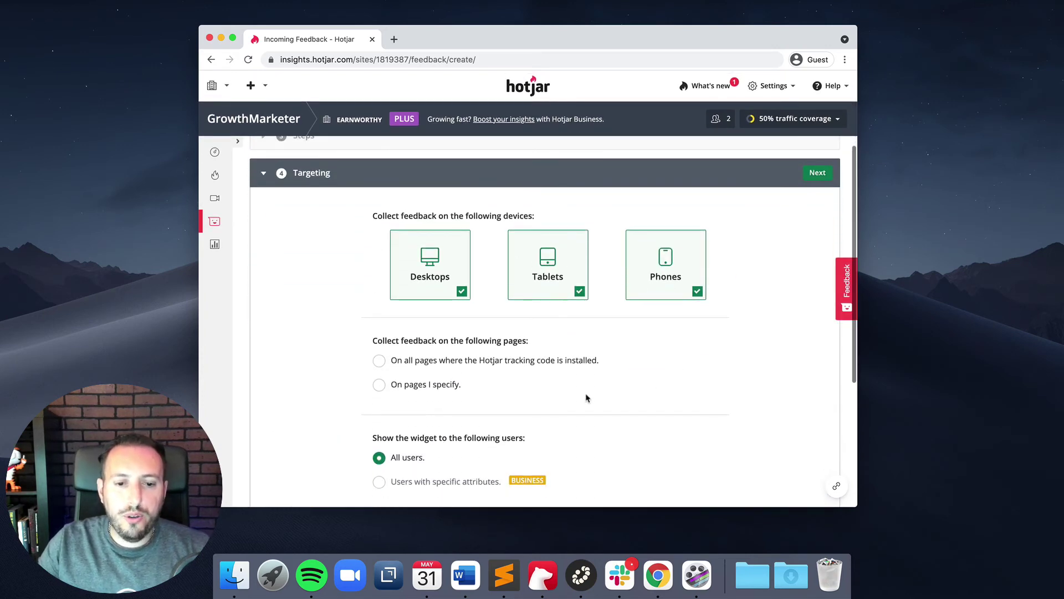
{"action": "scroll", "coordinate": [515, 366], "scroll_direction": "down", "scroll_amount": 1}
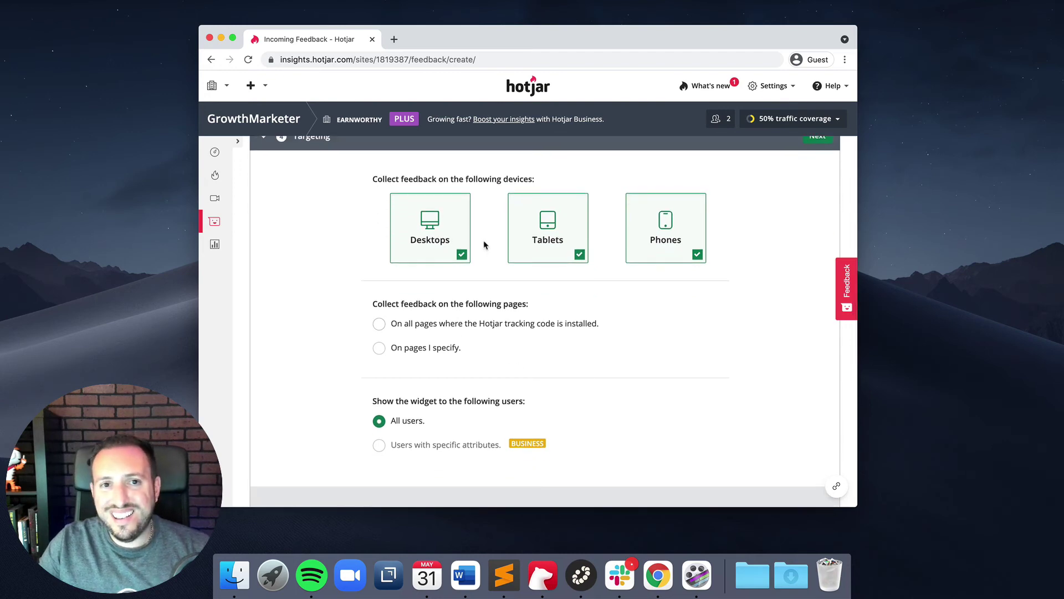
{"action": "scroll", "coordinate": [486, 316], "scroll_direction": "up", "scroll_amount": 4}
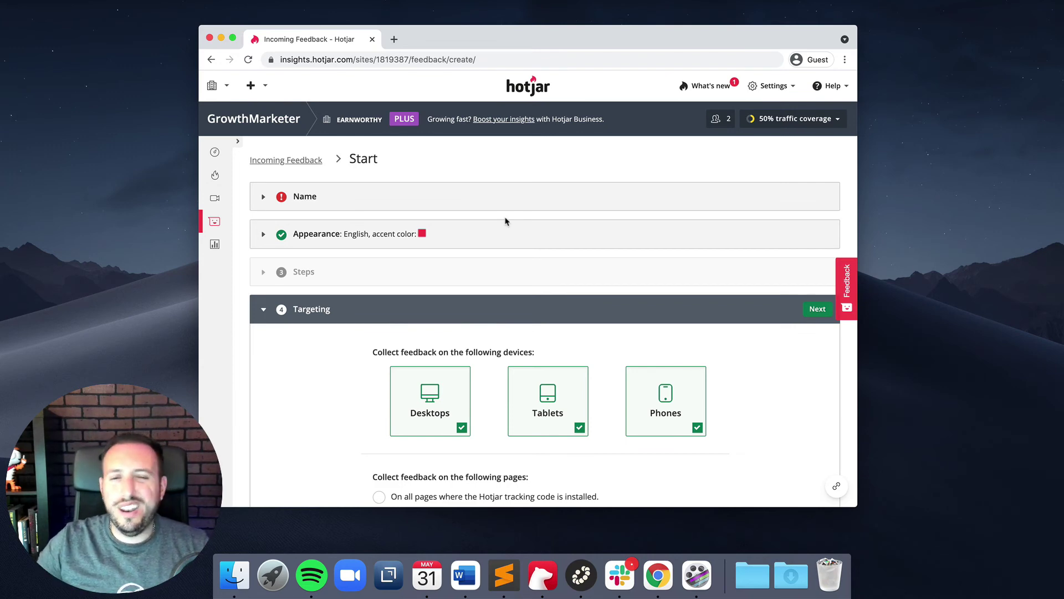
Revisit the widget's Appearance settings and examine its Forward Feedback options and Review & Activate checklist.
{"action": "left_click", "coordinate": [311, 240]}
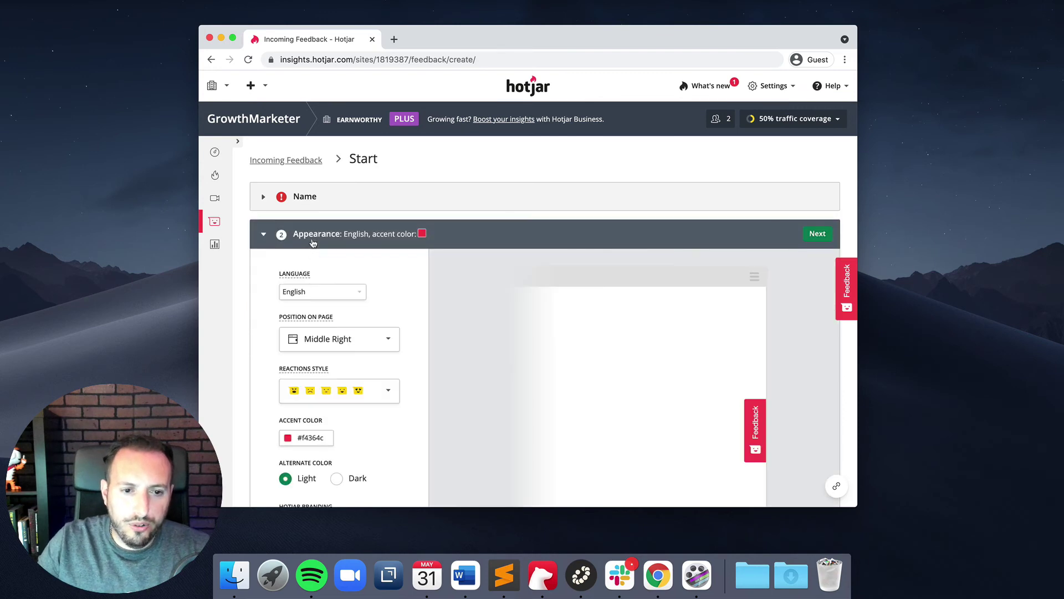
{"action": "scroll", "coordinate": [335, 285], "scroll_direction": "down", "scroll_amount": 5}
{"action": "scroll", "coordinate": [359, 319], "scroll_direction": "down", "scroll_amount": 3}
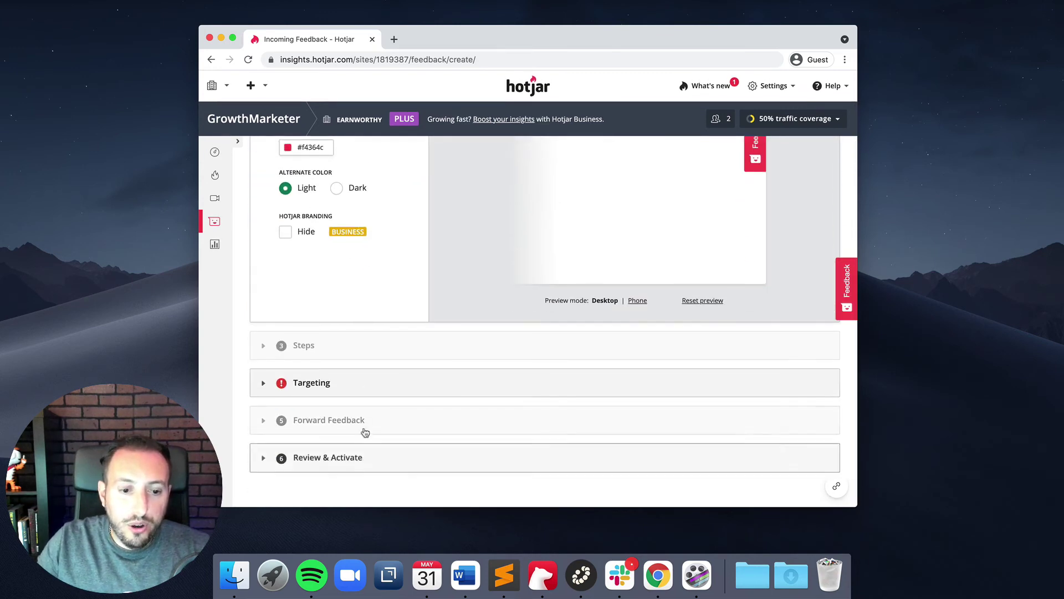
{"action": "left_click", "coordinate": [328, 429]}
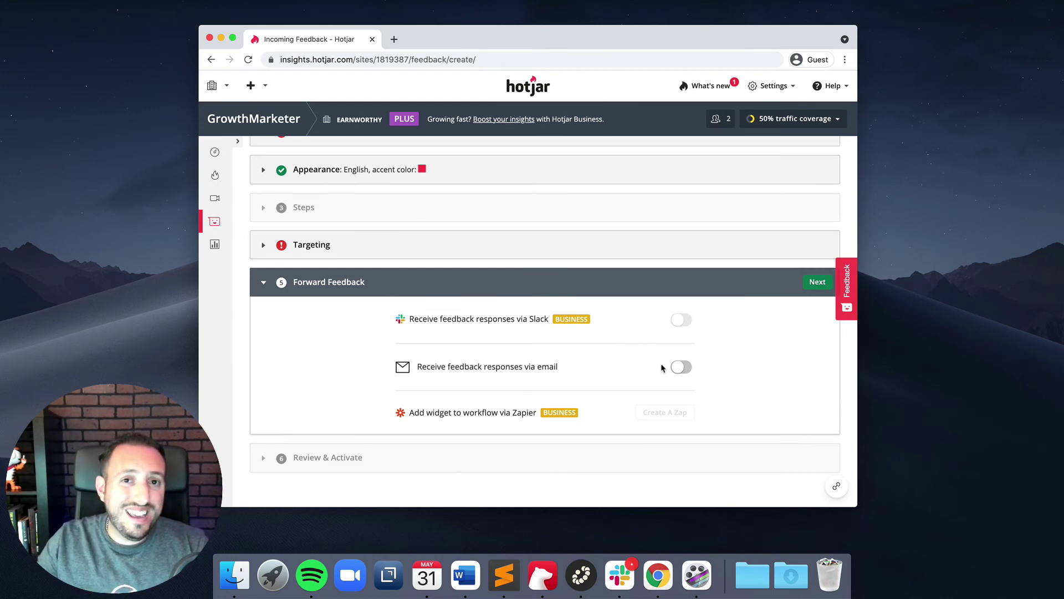
{"action": "left_click", "coordinate": [330, 459]}
{"action": "scroll", "coordinate": [344, 250], "scroll_direction": "up", "scroll_amount": 3}
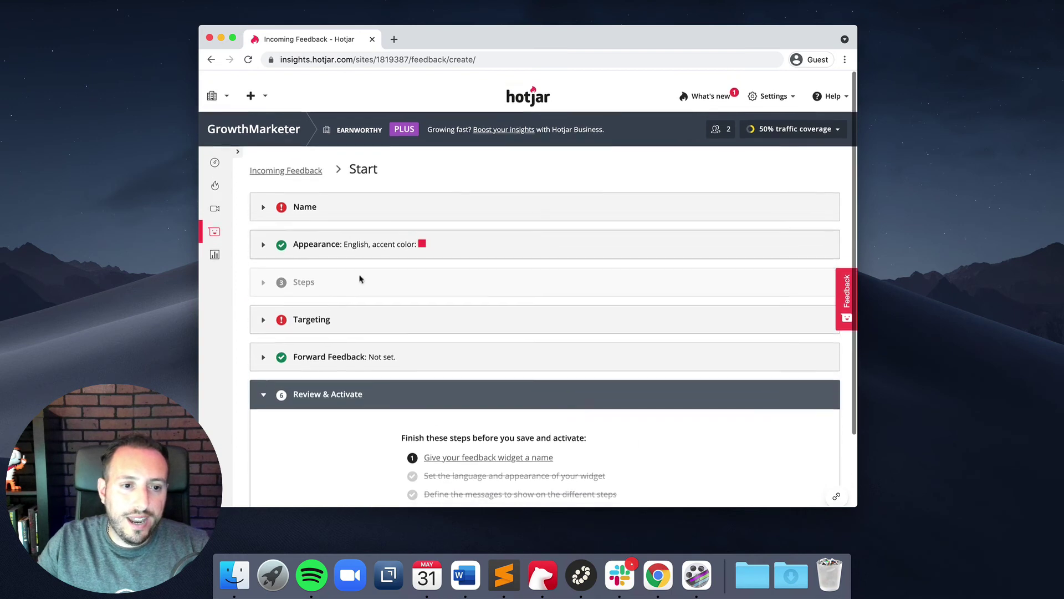
{"action": "scroll", "coordinate": [360, 279], "scroll_direction": "down", "scroll_amount": 1}
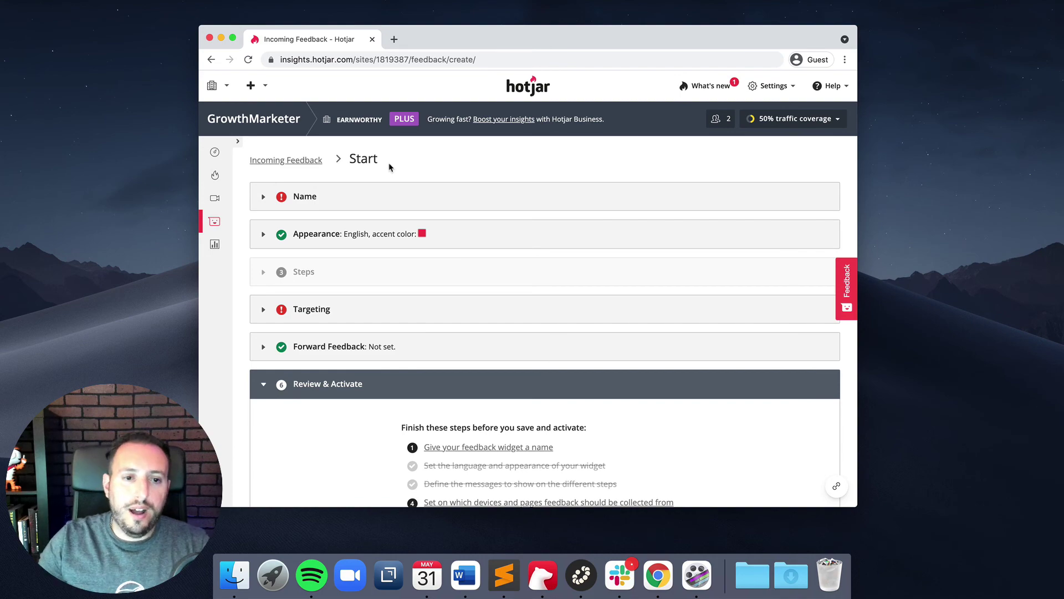
Leave the feedback widget setup for Surveys without saving and look over the survey introduction.
{"action": "left_click", "coordinate": [215, 245]}
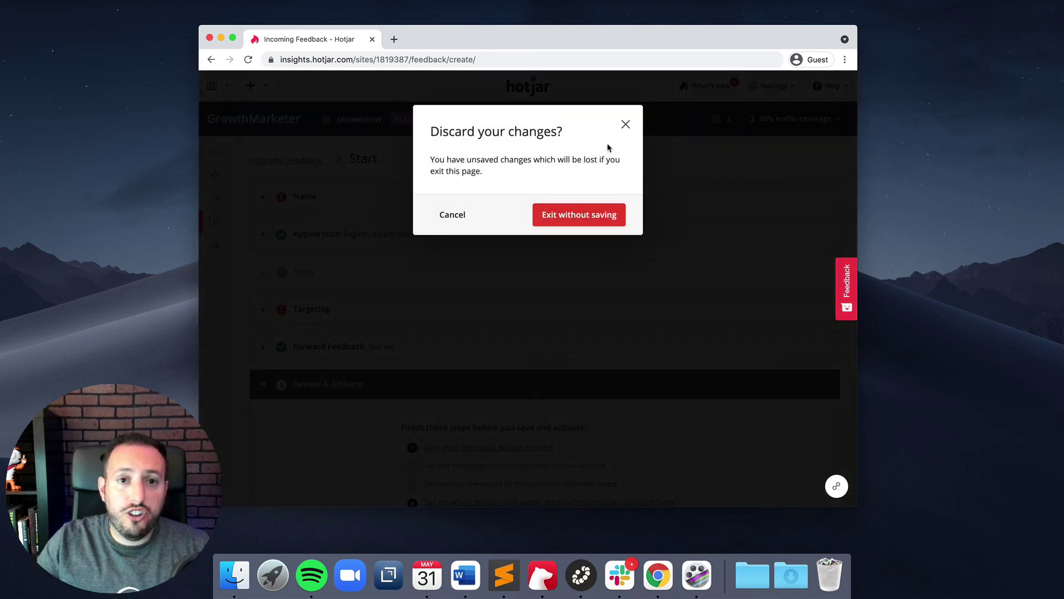
{"action": "left_click", "coordinate": [583, 214]}
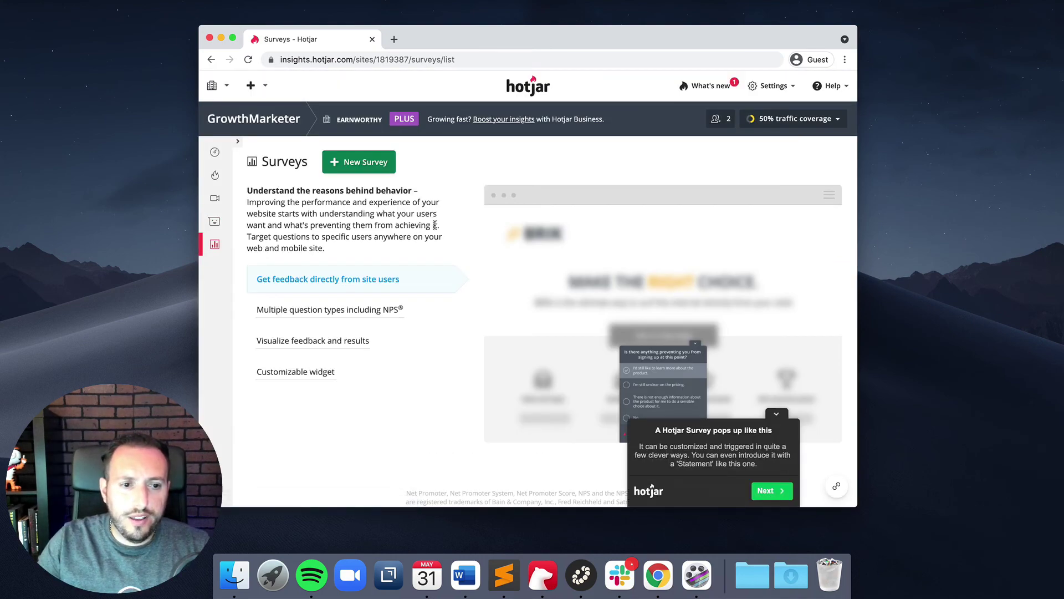
{"action": "scroll", "coordinate": [698, 424], "scroll_direction": "down", "scroll_amount": 2}
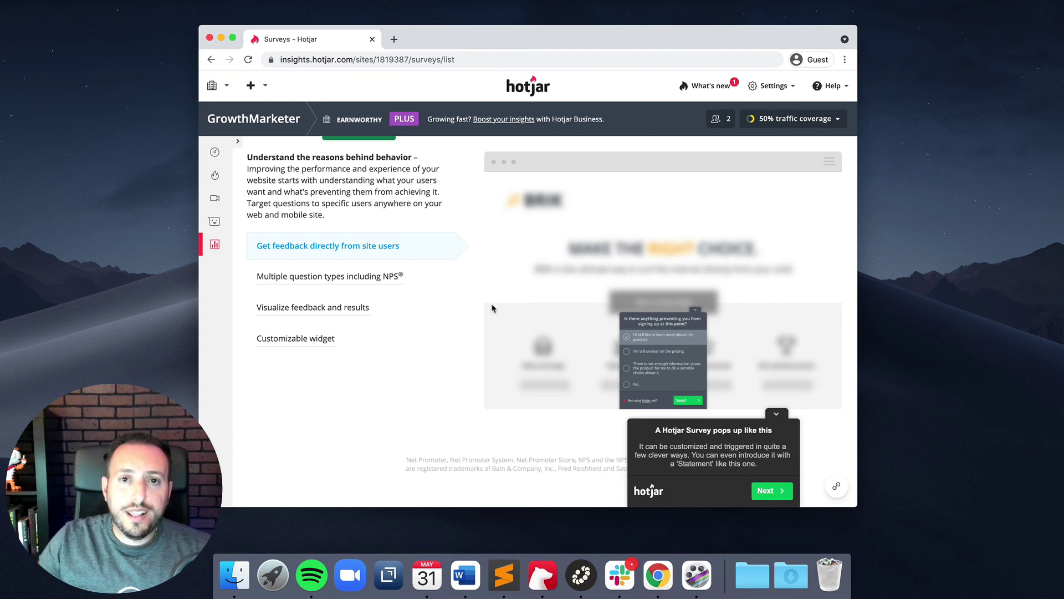
{"action": "scroll", "coordinate": [445, 275], "scroll_direction": "up", "scroll_amount": 2}
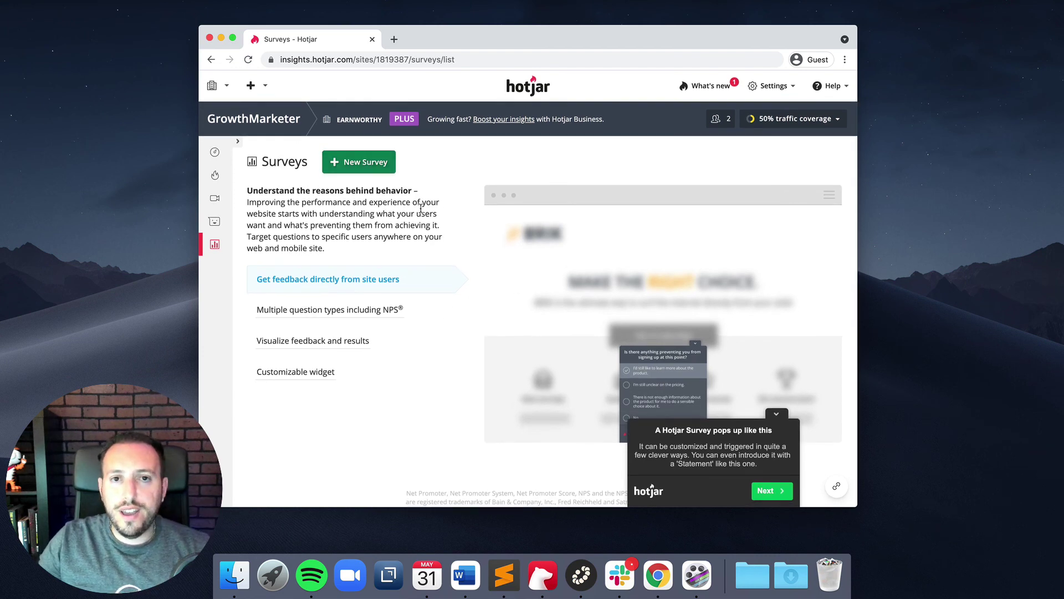
{"action": "scroll", "coordinate": [610, 366], "scroll_direction": "down", "scroll_amount": 2}
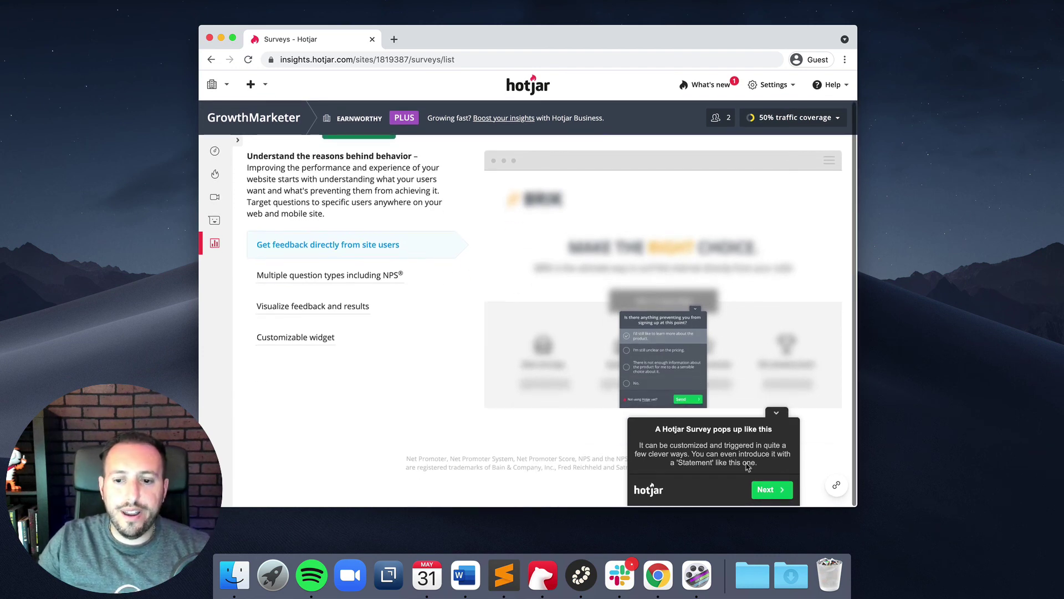
Advance through the sample survey to its free-text question and collapse the survey popup.
{"action": "left_click", "coordinate": [770, 491]}
{"action": "left_click", "coordinate": [694, 414]}
{"action": "left_click", "coordinate": [770, 491]}
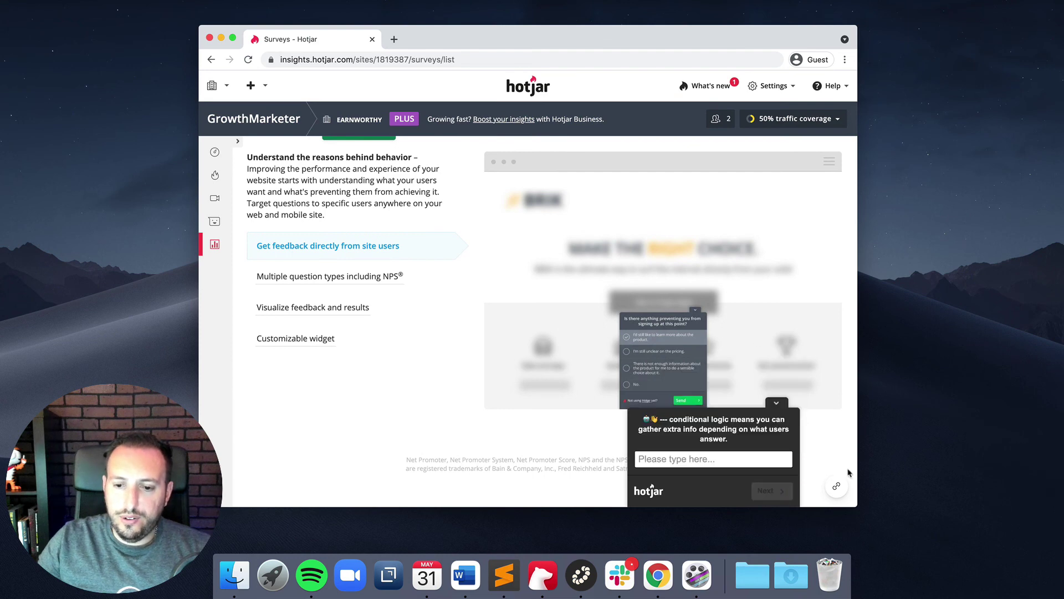
{"action": "left_click", "coordinate": [777, 403]}
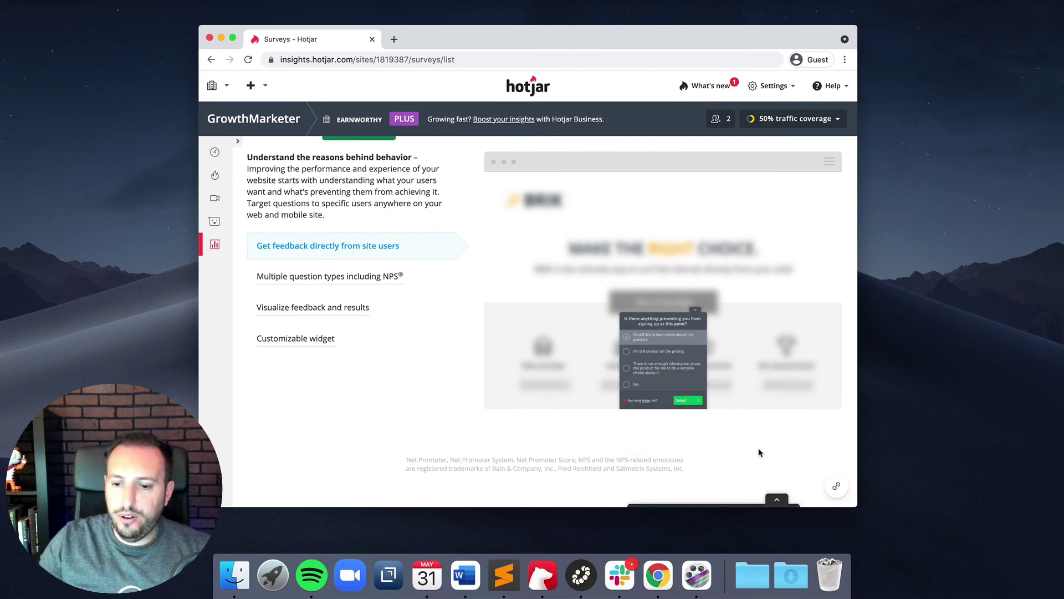
Return to the continuous Heatmaps overview listing the popular pages of the last 30 days.
{"action": "scroll", "coordinate": [354, 233], "scroll_direction": "up", "scroll_amount": 2}
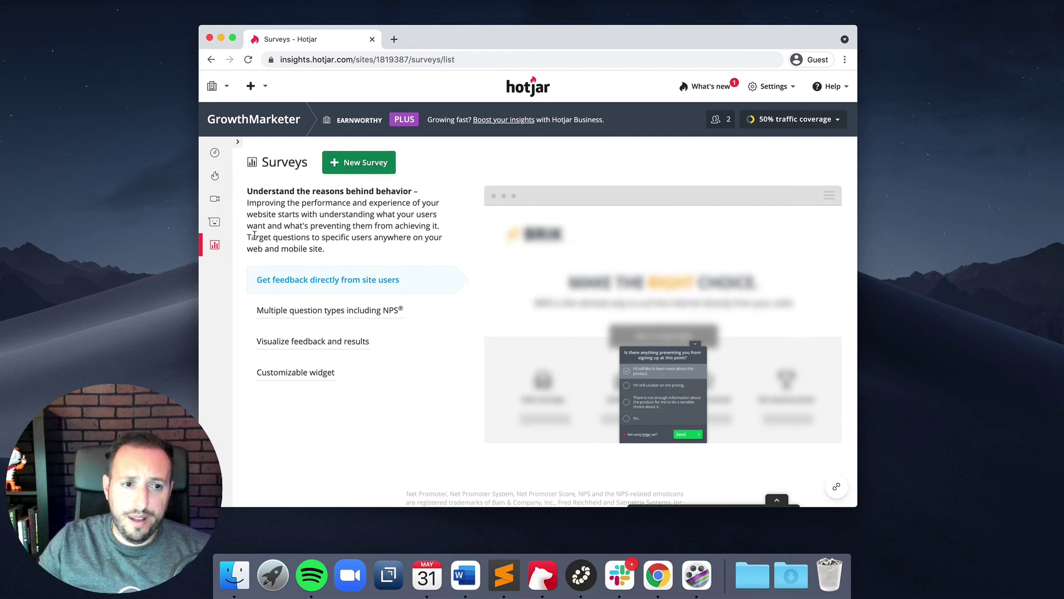
{"action": "left_click", "coordinate": [214, 152]}
{"action": "left_click", "coordinate": [213, 174]}
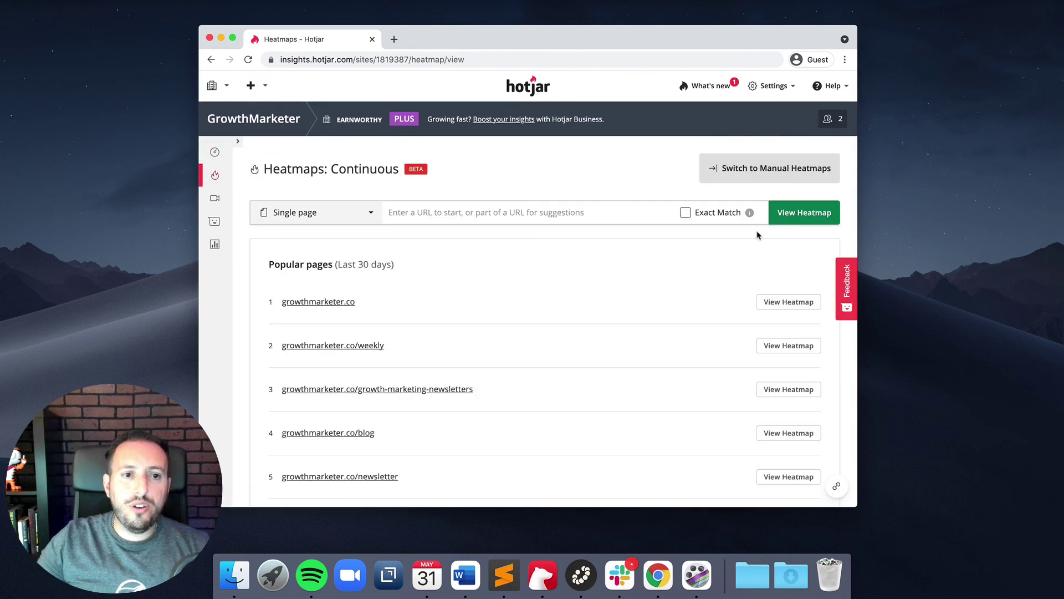